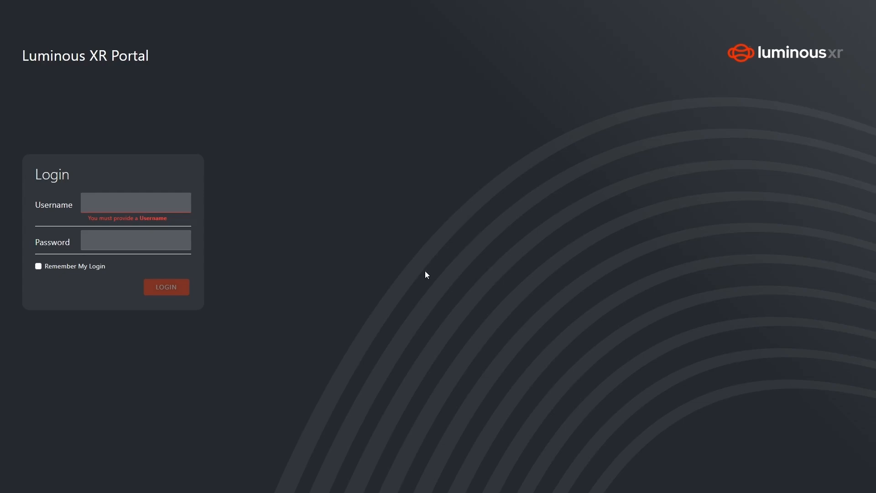
Log into the portal with the account's username and password
{"action": "left_click", "coordinate": [111, 211]}
{"action": "left_click", "coordinate": [121, 242]}
{"action": "type", "text": "********"}
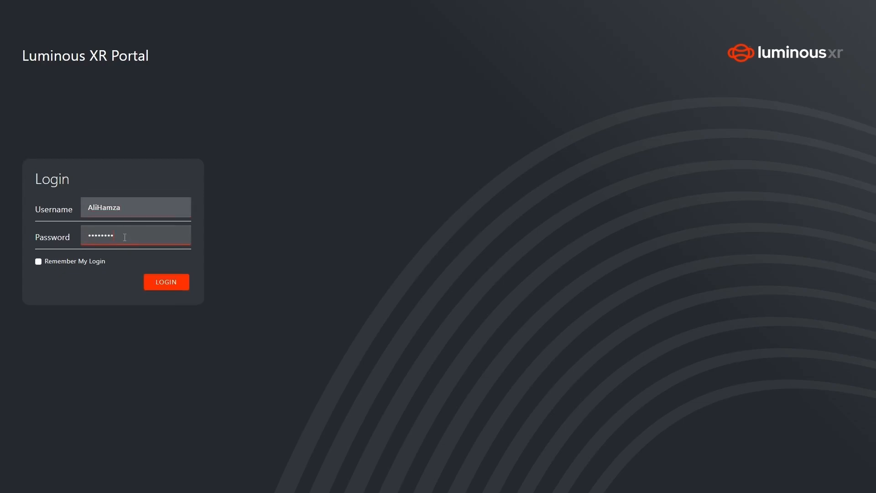
{"action": "left_click", "coordinate": [155, 279]}
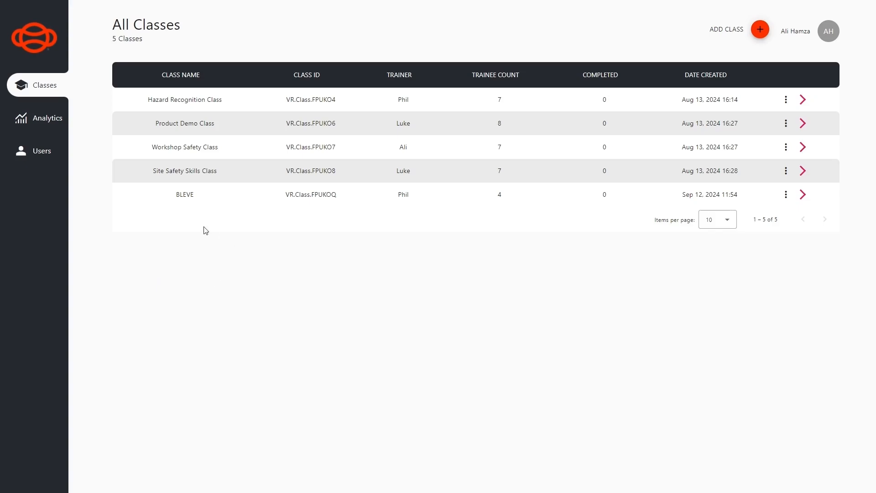
Open the Users page listing the 13 existing users
{"action": "left_click", "coordinate": [42, 159]}
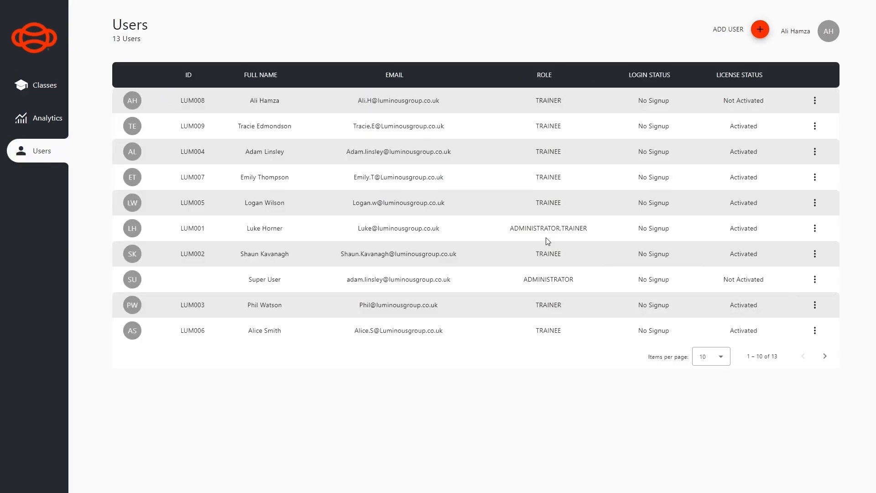
Start a new user with first name New, last name Trainer and username NEwTrainer
{"action": "left_click", "coordinate": [759, 31]}
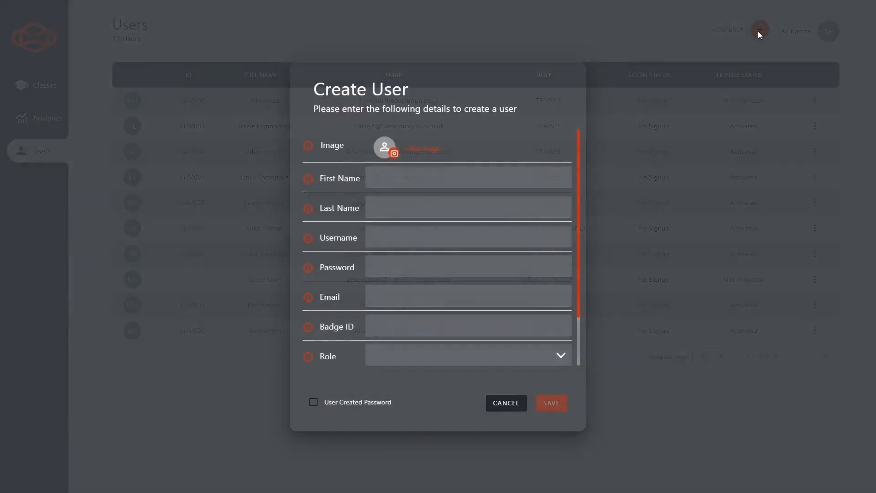
{"action": "left_click", "coordinate": [432, 178]}
{"action": "type", "text": "New"}
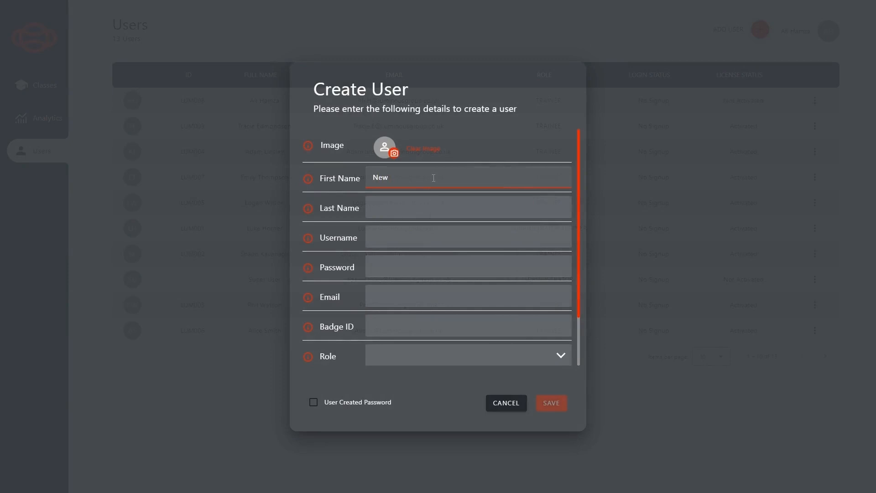
{"action": "key", "text": "Tab"}
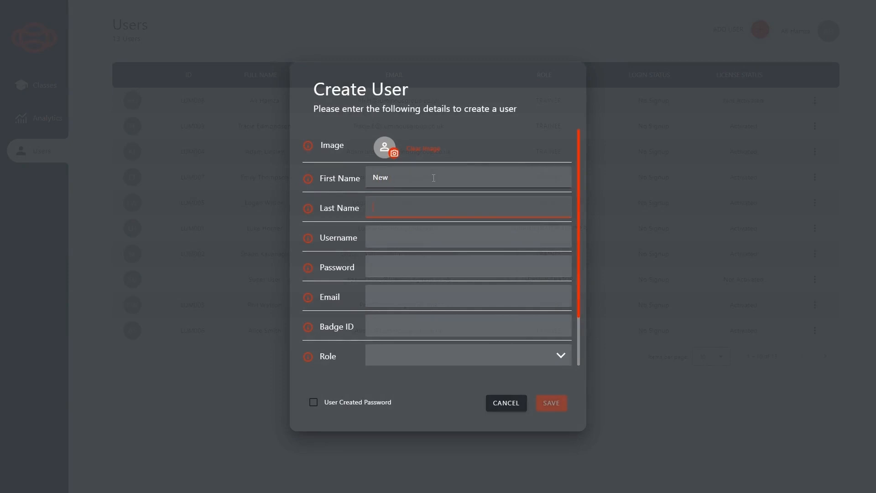
{"action": "type", "text": "Trainer"}
{"action": "key", "text": "Tab"}
{"action": "type", "text": "NE"}
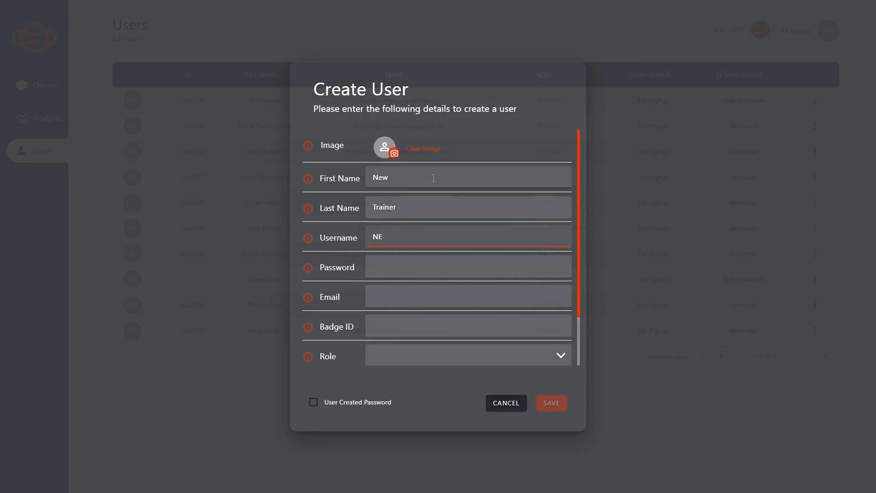
{"action": "type", "text": "wTrainer"}
{"action": "key", "text": "Tab"}
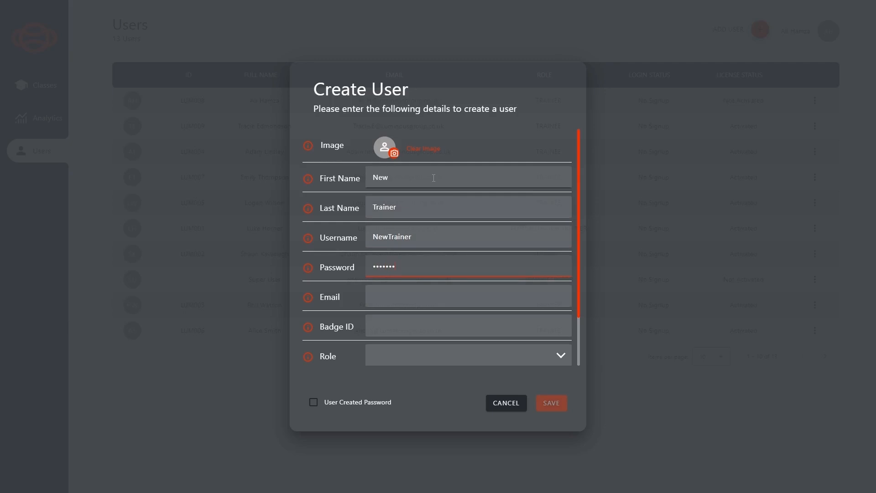
Enter the user's e-mail and badge ID, and assign the TRAINER role
{"action": "left_click", "coordinate": [392, 298]}
{"action": "type", "text": "abc@def"}
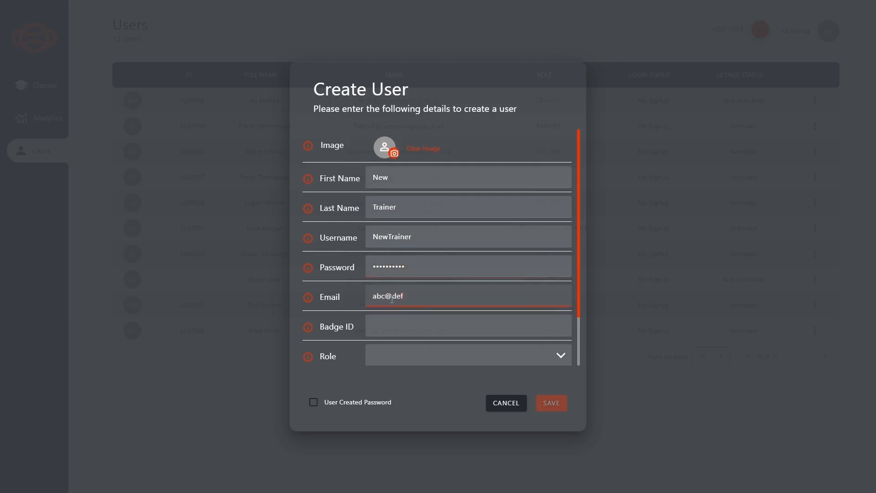
{"action": "type", "text": ".com"}
{"action": "scroll", "coordinate": [393, 296], "scroll_direction": "down", "scroll_amount": 1}
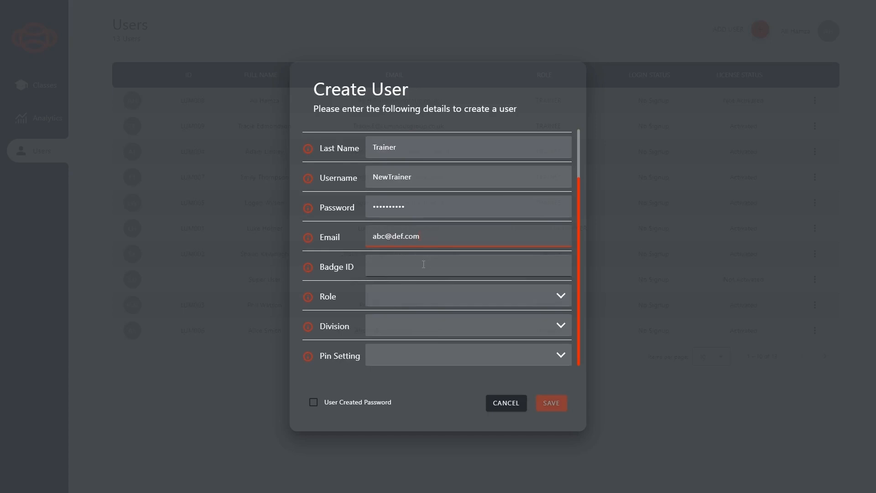
{"action": "left_click", "coordinate": [423, 264]}
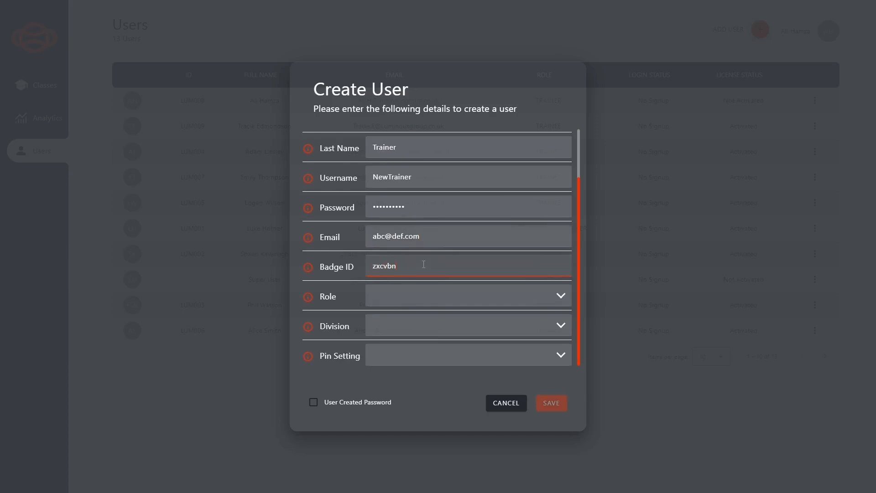
{"action": "left_click", "coordinate": [414, 305]}
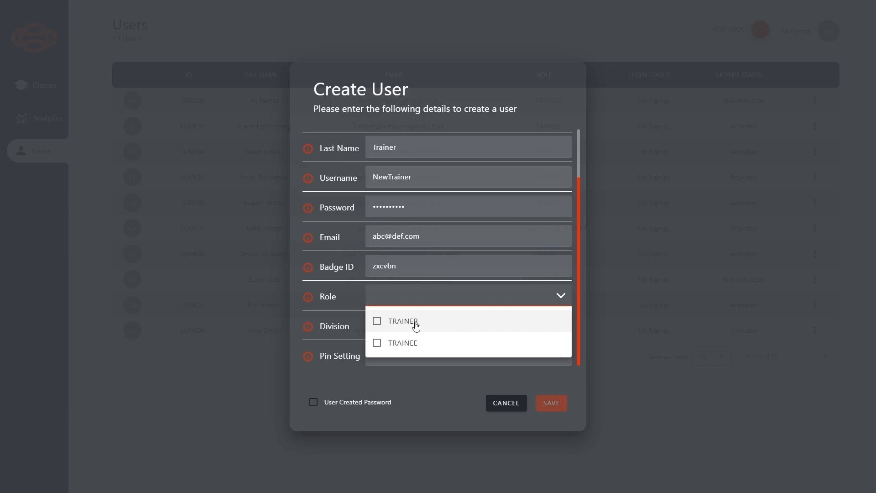
{"action": "left_click", "coordinate": [416, 323]}
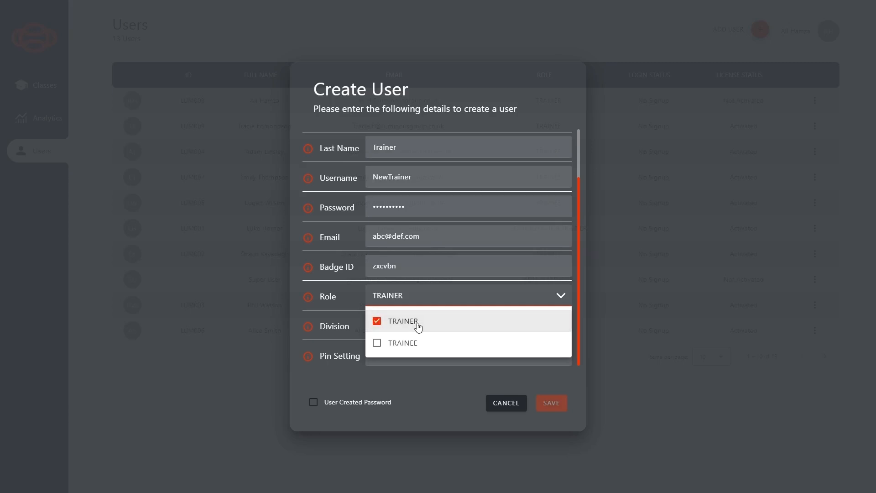
{"action": "left_click", "coordinate": [332, 299]}
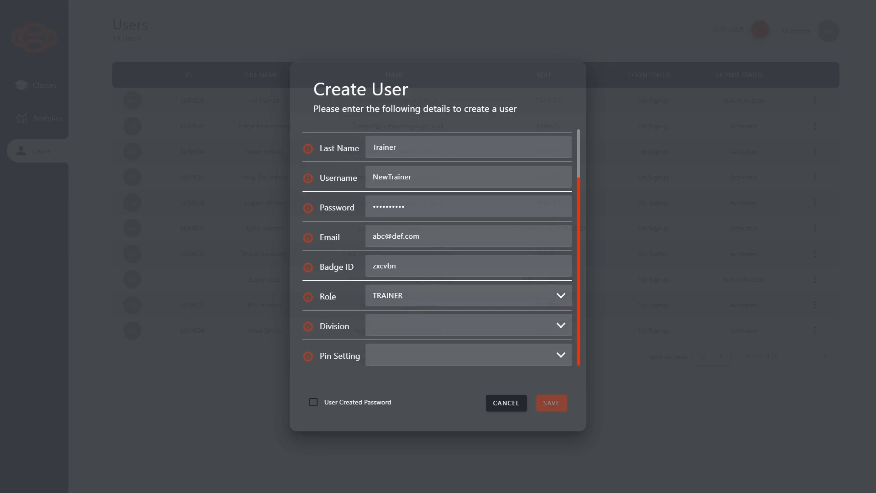
Assign division LuminousXR and PIN setting Persistent Use, then save the new trainer
{"action": "left_click", "coordinate": [412, 332]}
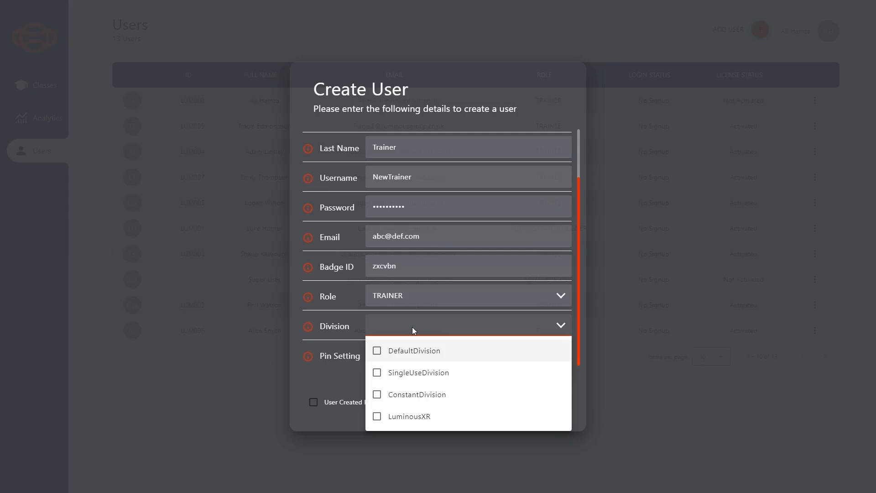
{"action": "left_click", "coordinate": [410, 416]}
{"action": "left_click", "coordinate": [405, 363]}
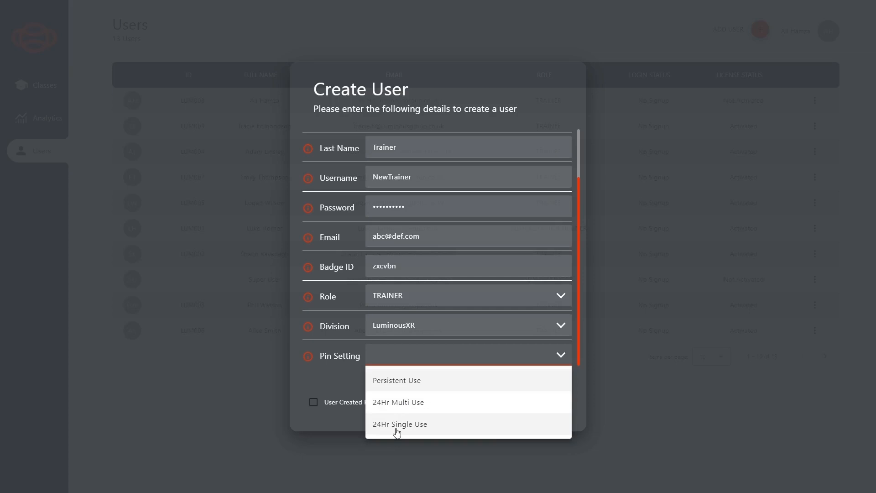
{"action": "left_click", "coordinate": [394, 381]}
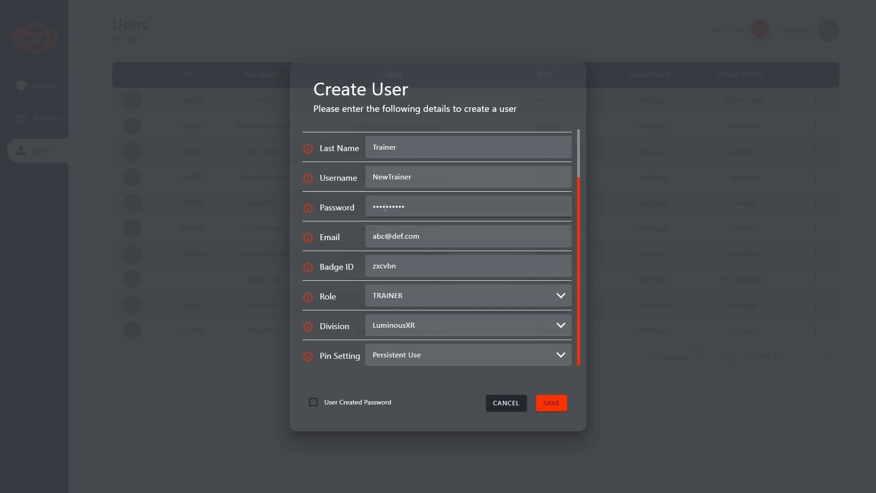
{"action": "left_click", "coordinate": [552, 403]}
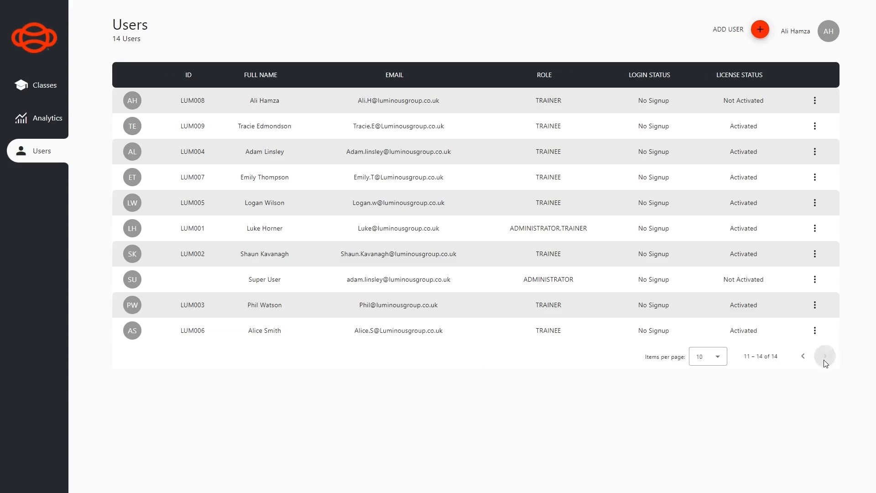
Find New Trainer on the second Users page and view its user summary
{"action": "left_click", "coordinate": [825, 356]}
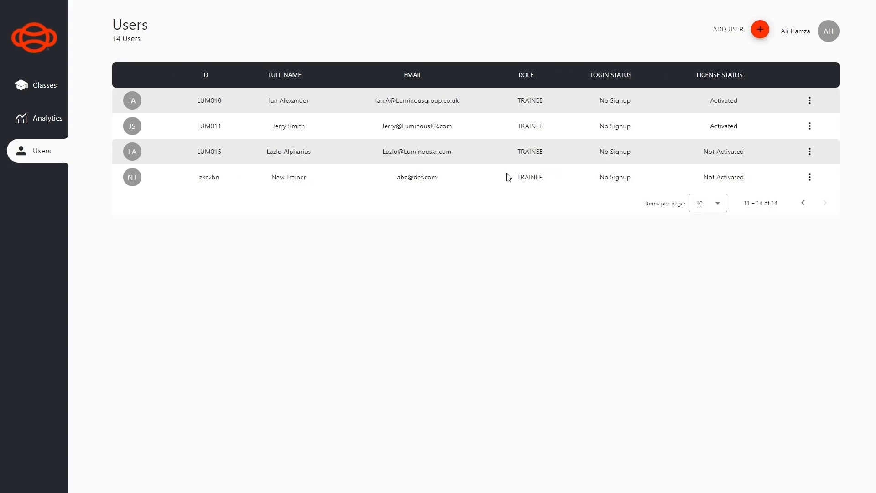
{"action": "mouse_move", "coordinate": [606, 187]}
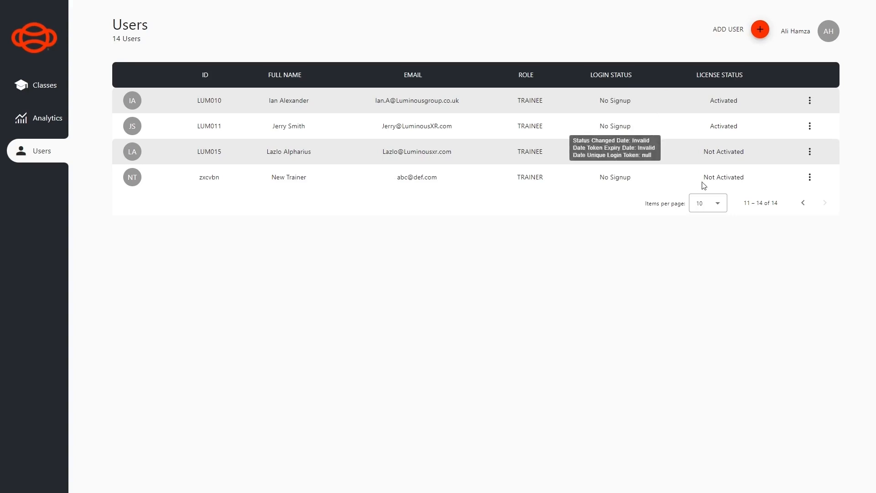
{"action": "mouse_move", "coordinate": [709, 180]}
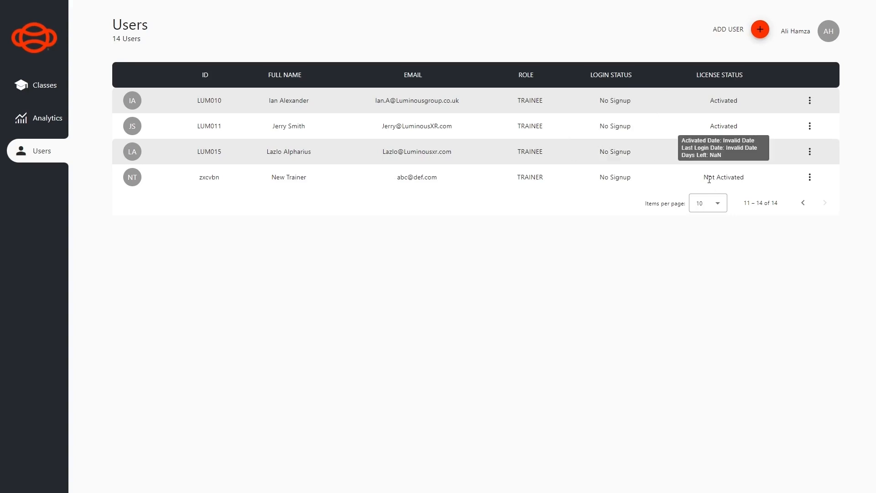
{"action": "left_click", "coordinate": [809, 178]}
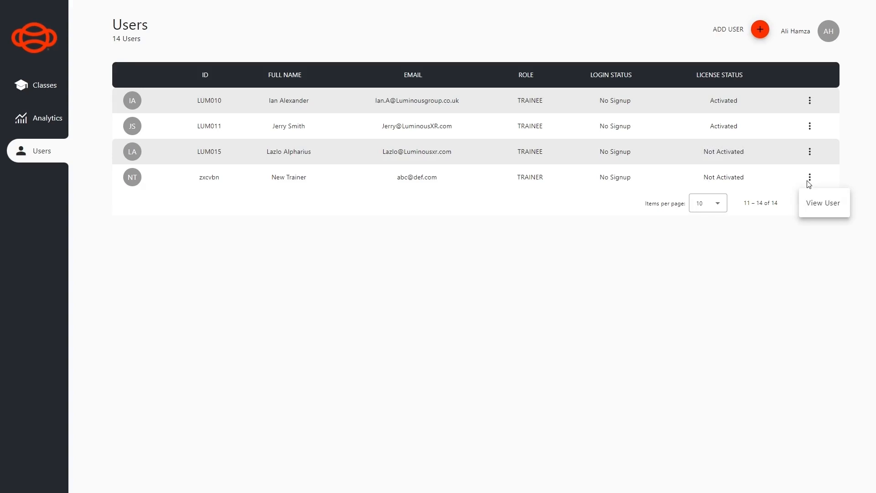
{"action": "left_click", "coordinate": [811, 206]}
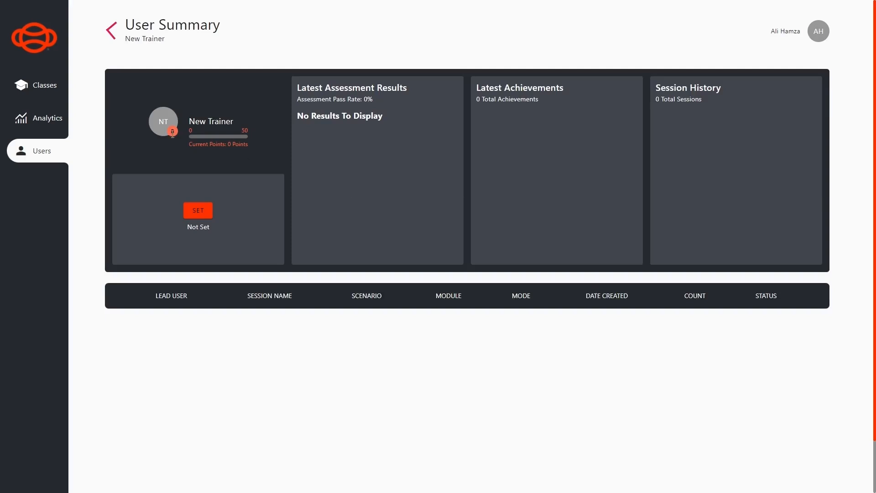
Start a new class named 'New Trainer Class' with New Trainer as its trainer
{"action": "left_click", "coordinate": [111, 30]}
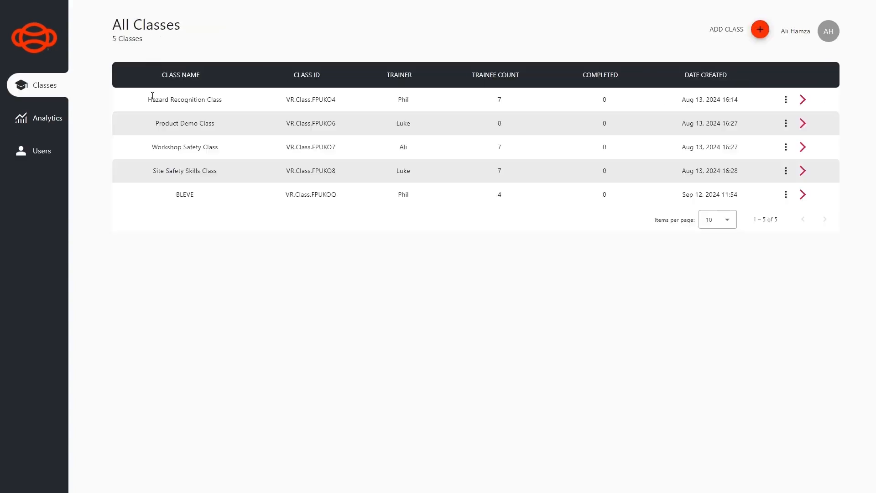
{"action": "left_click", "coordinate": [760, 31]}
{"action": "left_click", "coordinate": [433, 171]}
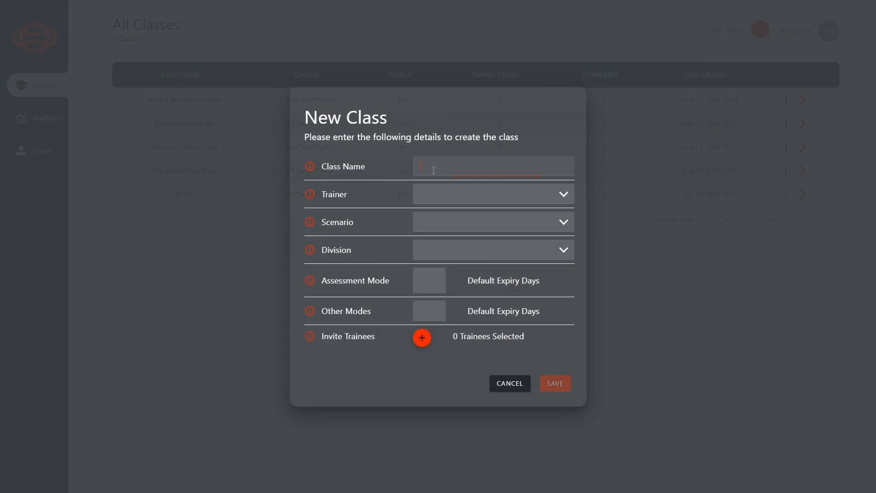
{"action": "type", "text": "New Trainer Class"}
{"action": "left_click", "coordinate": [481, 201]}
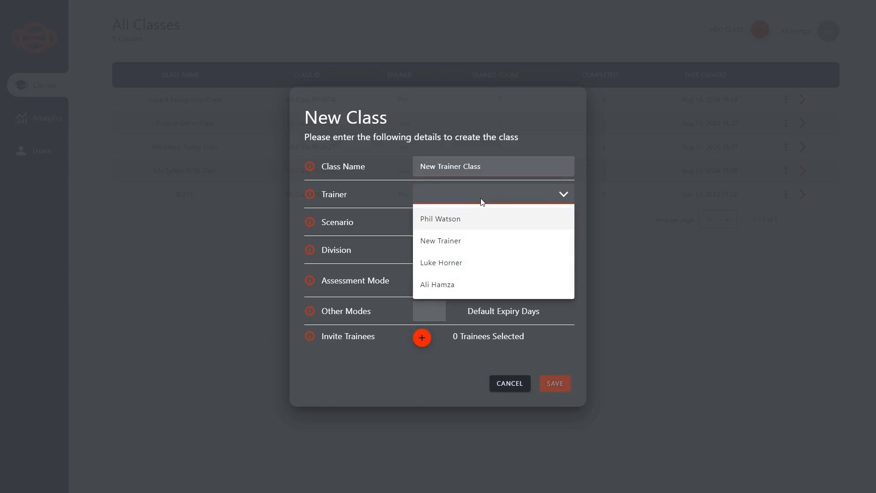
{"action": "left_click", "coordinate": [455, 246]}
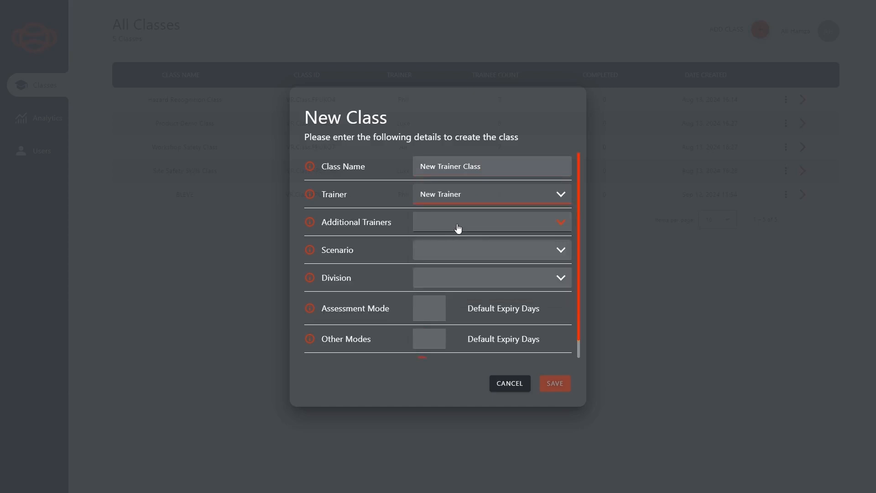
{"action": "left_click", "coordinate": [463, 227]}
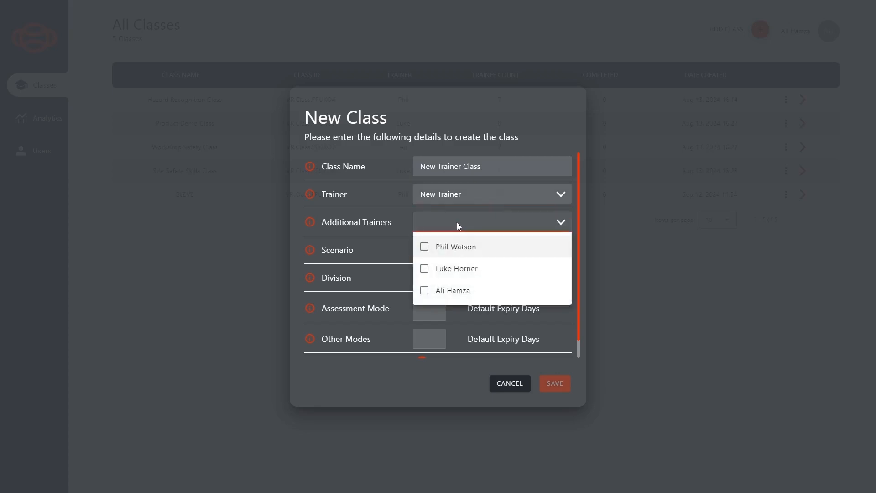
{"action": "left_click", "coordinate": [456, 223]}
Include all five scenarios: Hazard Recognition Extended, Product Demo, Safety Skills, Workshop Tasks and BLEVE
{"action": "left_click", "coordinate": [445, 251]}
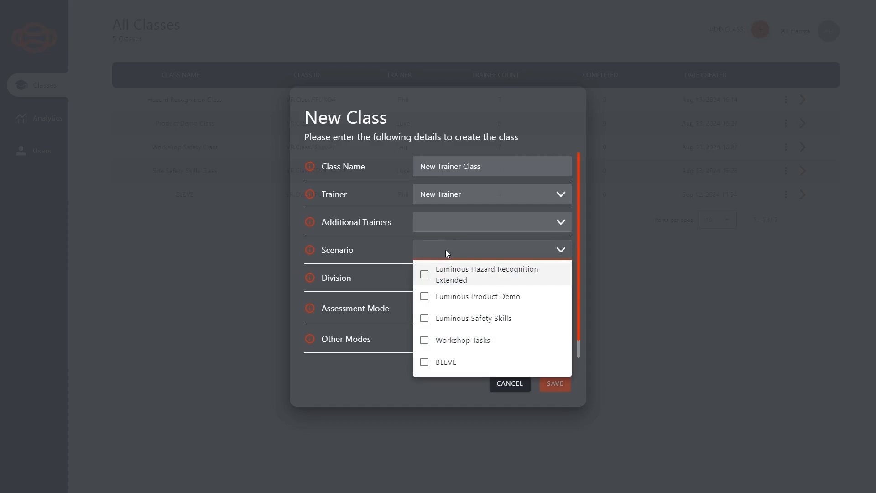
{"action": "left_click", "coordinate": [441, 275]}
{"action": "left_click", "coordinate": [442, 297]}
{"action": "left_click", "coordinate": [442, 319]}
{"action": "left_click", "coordinate": [441, 341]}
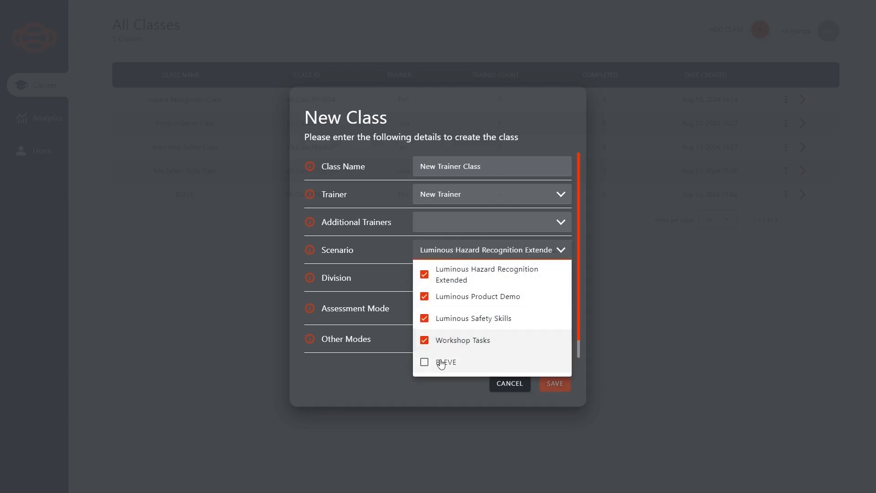
{"action": "left_click", "coordinate": [440, 362]}
{"action": "left_click", "coordinate": [360, 270]}
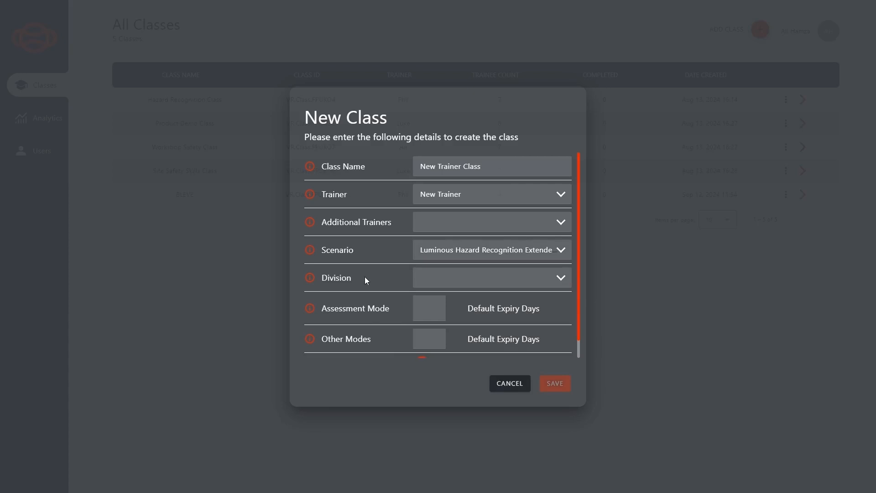
Set division LuminousXR and expiry days to 7 for Assessment and 30 for other modes
{"action": "left_click", "coordinate": [443, 282]}
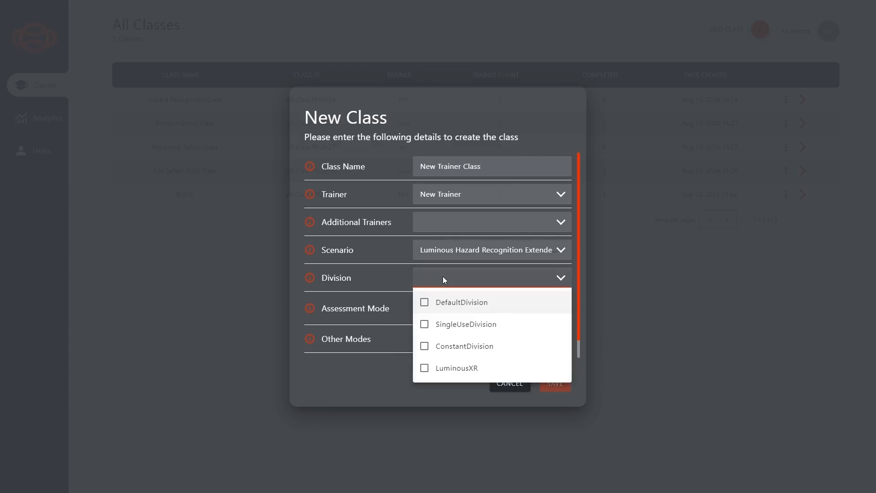
{"action": "left_click", "coordinate": [441, 369]}
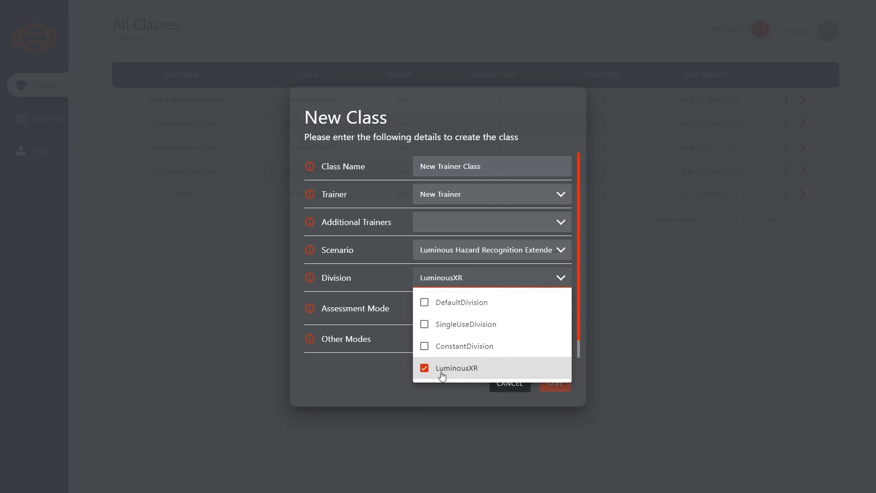
{"action": "left_click", "coordinate": [348, 380]}
{"action": "scroll", "coordinate": [429, 310], "scroll_direction": "down", "scroll_amount": 1}
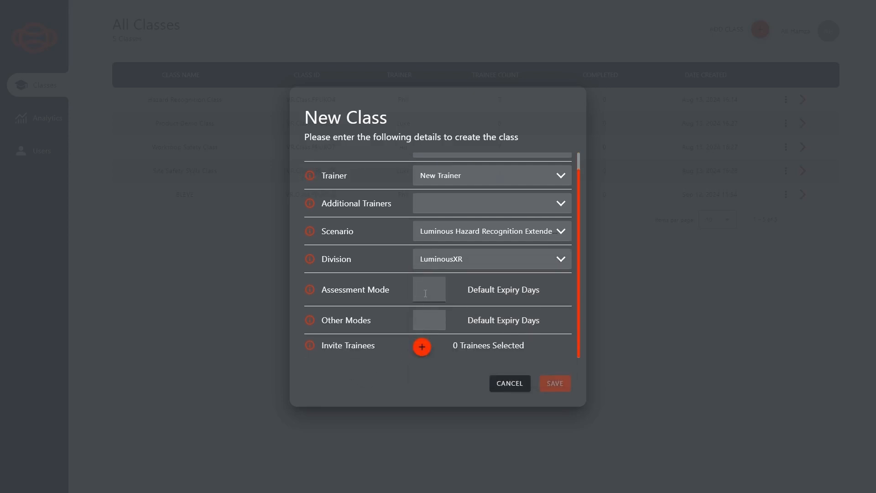
{"action": "left_click", "coordinate": [425, 293]}
{"action": "key", "text": "Tab"}
{"action": "type", "text": "30"}
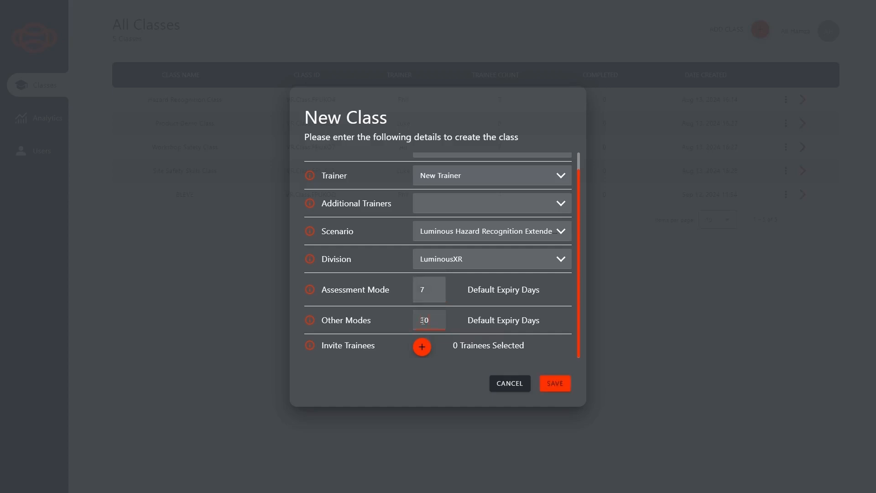
{"action": "left_click", "coordinate": [400, 383]}
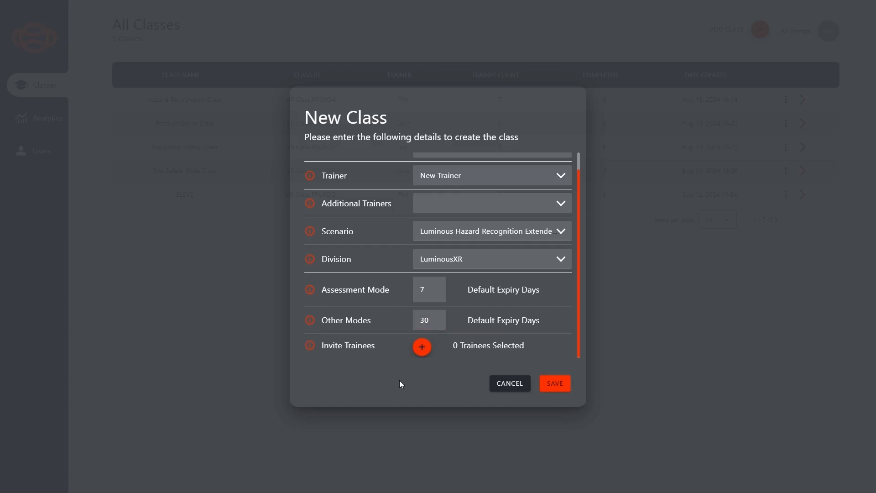
Invite three trainees to New Trainer Class and save the class
{"action": "left_click", "coordinate": [422, 346]}
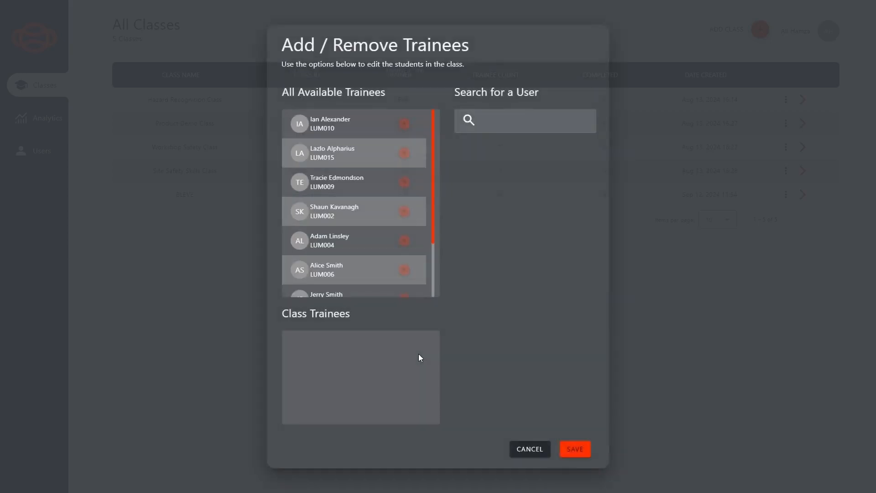
{"action": "left_click", "coordinate": [404, 124]}
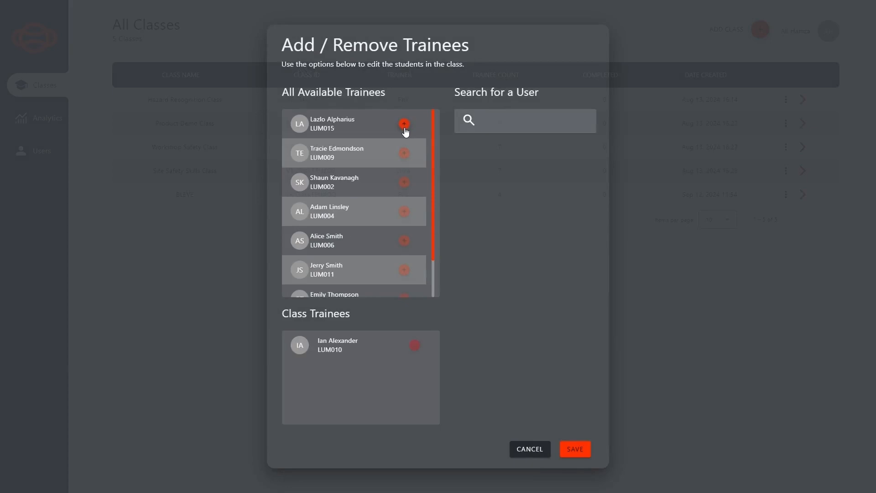
{"action": "left_click", "coordinate": [404, 124]}
{"action": "left_click", "coordinate": [405, 124]}
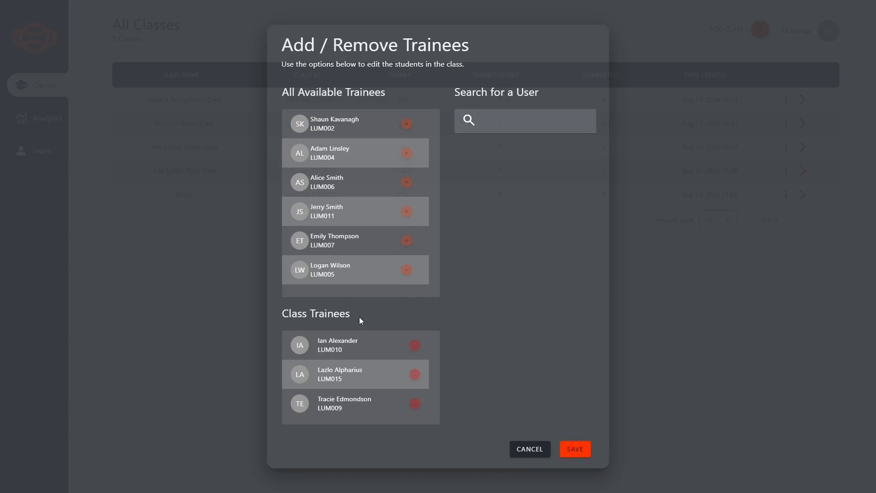
{"action": "left_click", "coordinate": [575, 449]}
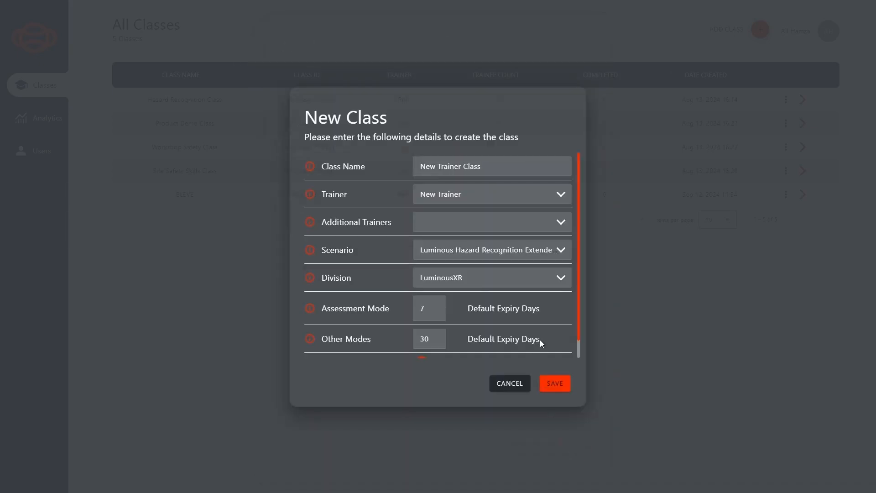
{"action": "left_click", "coordinate": [555, 385]}
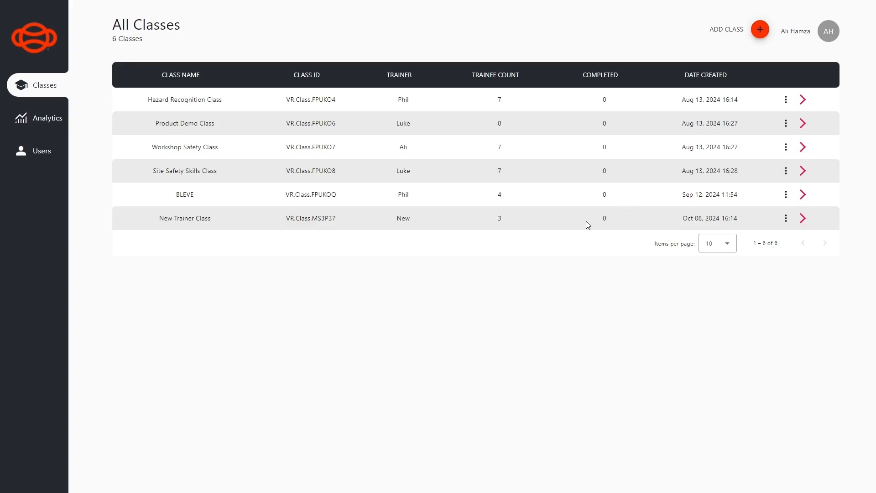
Edit New Trainer Class so Assessment Mode expiry is 14 days, and save
{"action": "left_click", "coordinate": [785, 218]}
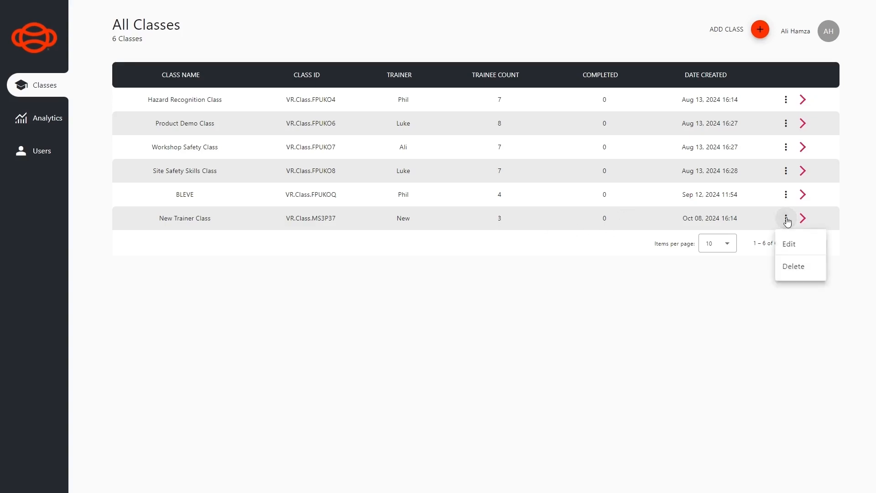
{"action": "left_click", "coordinate": [786, 248]}
{"action": "scroll", "coordinate": [380, 273], "scroll_direction": "down", "scroll_amount": 1}
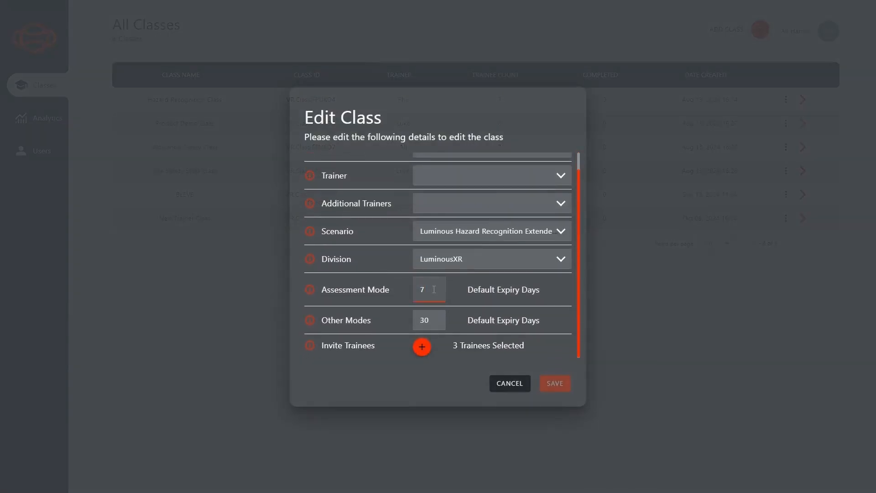
{"action": "key", "text": "BackSpace"}
{"action": "type", "text": "14"}
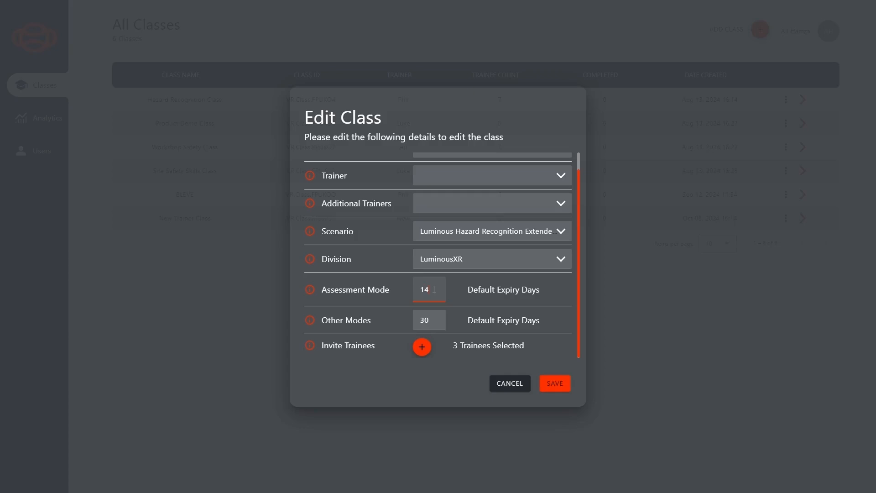
{"action": "left_click", "coordinate": [554, 384]}
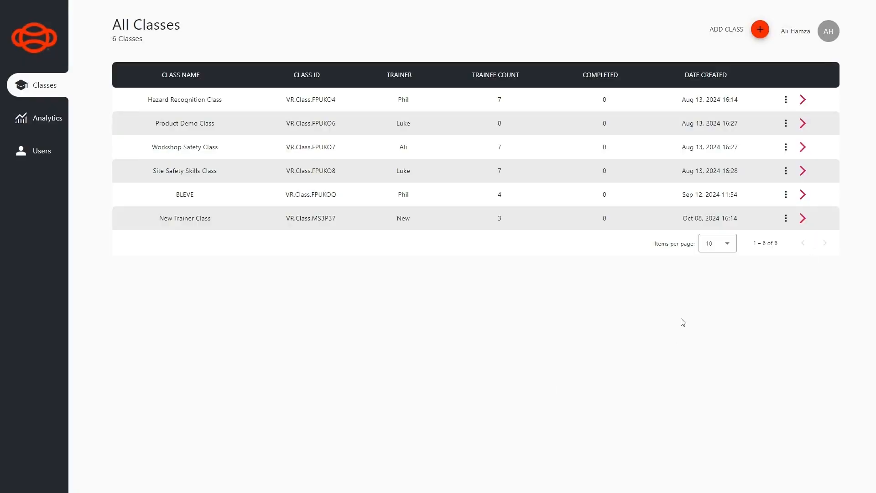
Open the New Trainer Class details and generate a login PIN for its trainer
{"action": "left_click", "coordinate": [804, 220]}
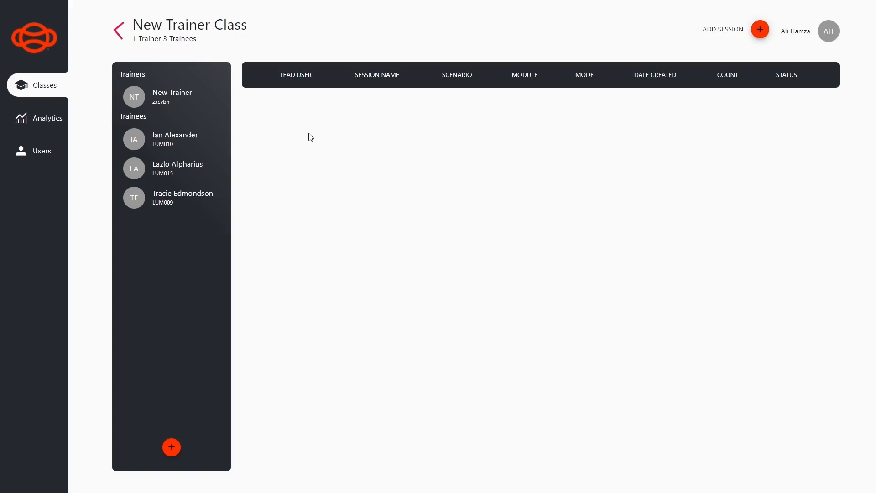
{"action": "left_click", "coordinate": [151, 103]}
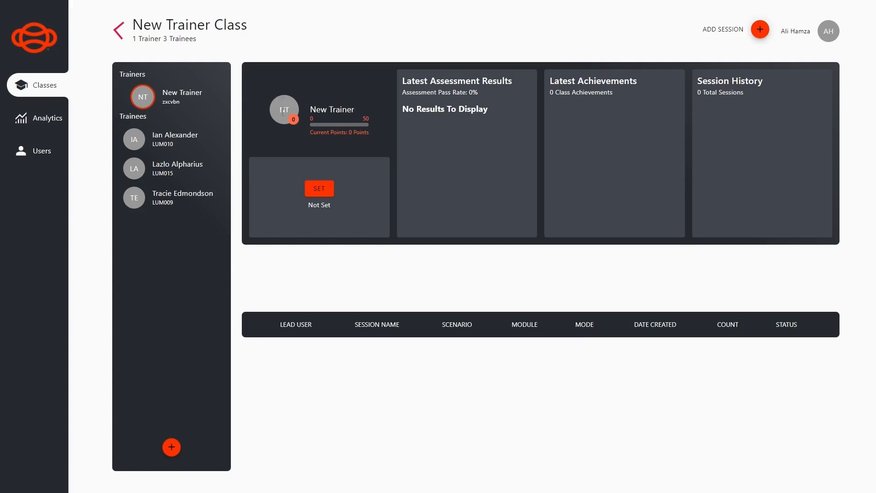
{"action": "left_click", "coordinate": [319, 189]}
Review the first and third trainees' progress dashboards
{"action": "left_click", "coordinate": [164, 148]}
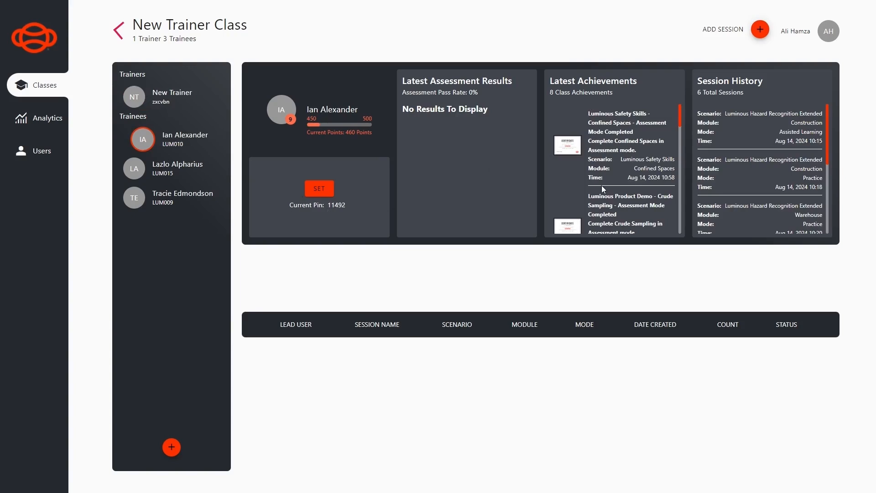
{"action": "left_click", "coordinate": [162, 195]}
{"action": "left_click", "coordinate": [162, 197]}
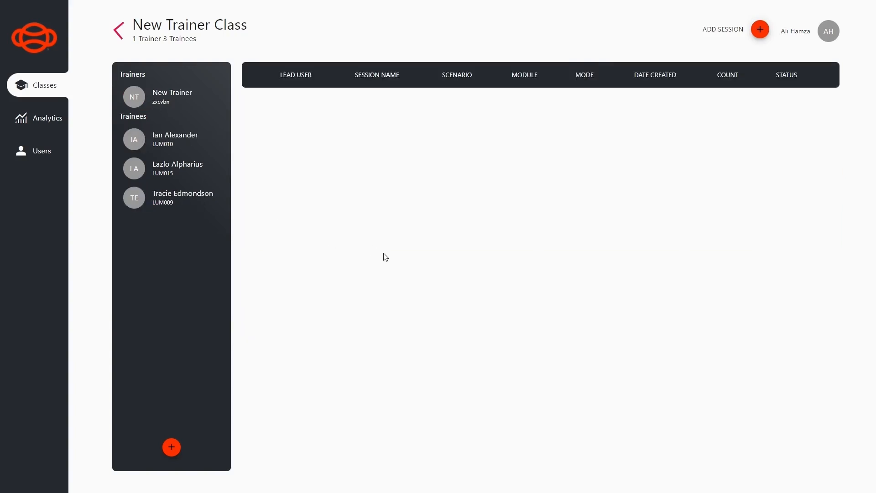
Start a new session dated 1 October 2024, expiring 31 October 2024
{"action": "left_click", "coordinate": [760, 30]}
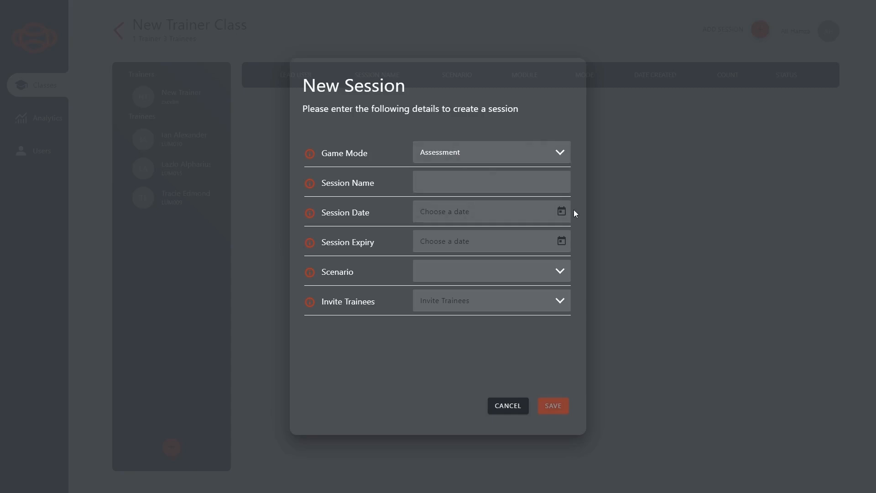
{"action": "left_click", "coordinate": [560, 212]}
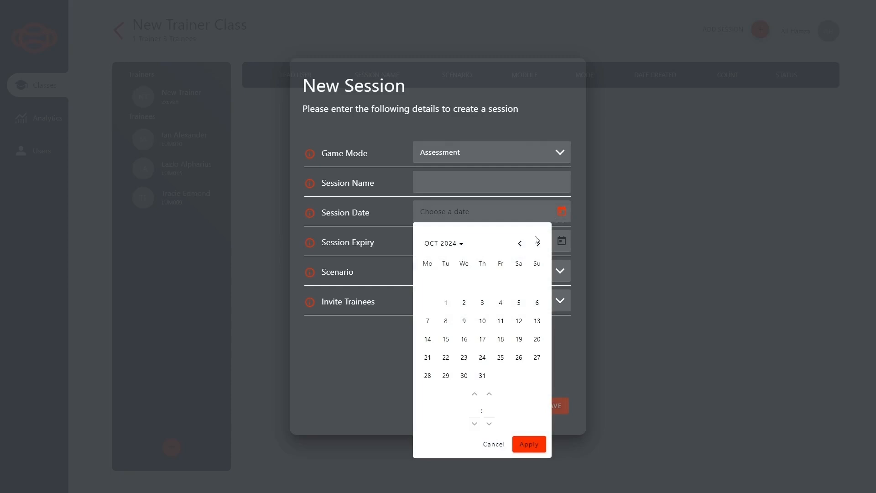
{"action": "left_click", "coordinate": [446, 303]}
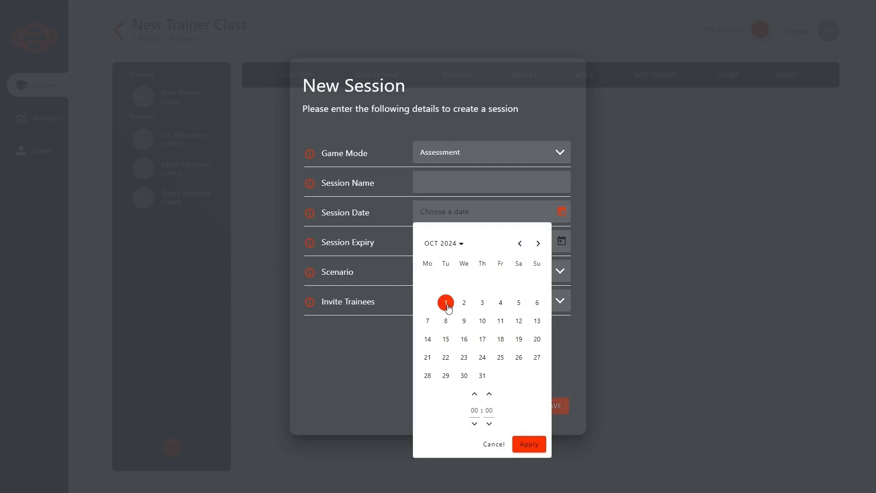
{"action": "left_click", "coordinate": [530, 444]}
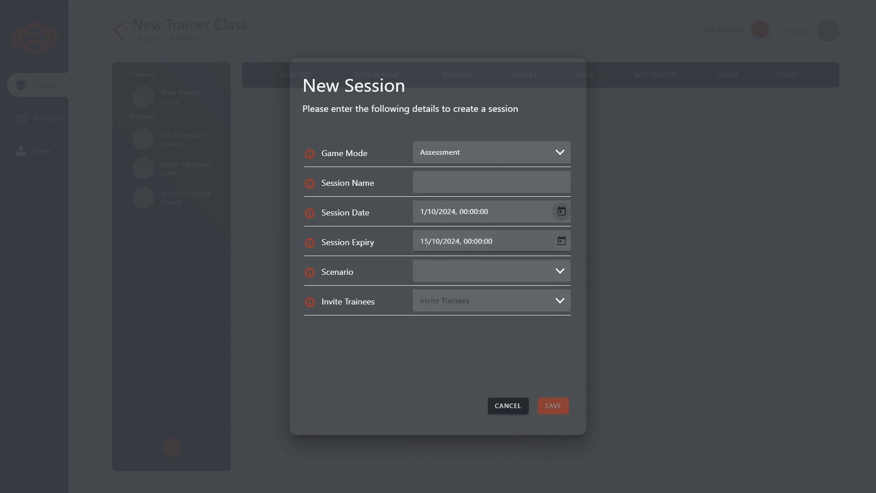
{"action": "left_click", "coordinate": [562, 241]}
{"action": "left_click", "coordinate": [482, 403]}
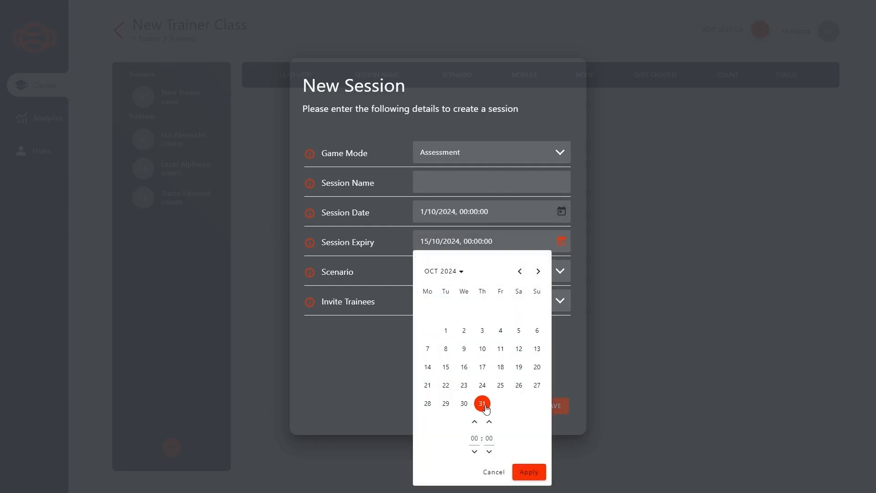
{"action": "left_click", "coordinate": [524, 475]}
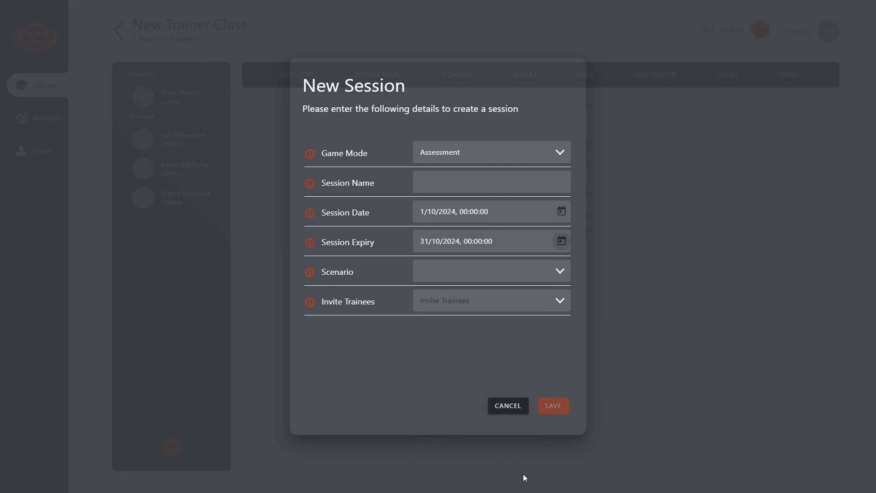
Name the session with the trainee's name followed by 'Assessment Session'
{"action": "left_click", "coordinate": [439, 180]}
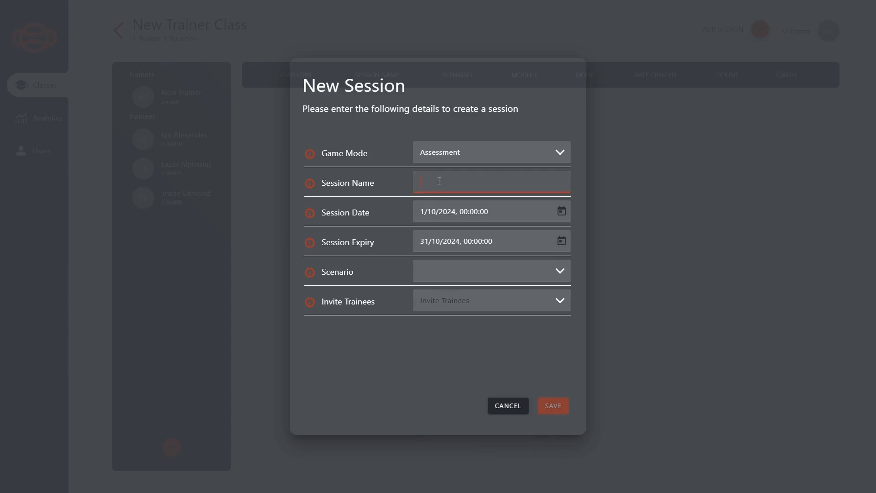
{"action": "type", "text": "Assessment Session"}
{"action": "key", "text": "Home"}
{"action": "type", "text": "Ian's"}
Choose Workshop Tasks with the 4-Jaw Lathe Chuck module, invite one trainee, and save
{"action": "left_click", "coordinate": [513, 279]}
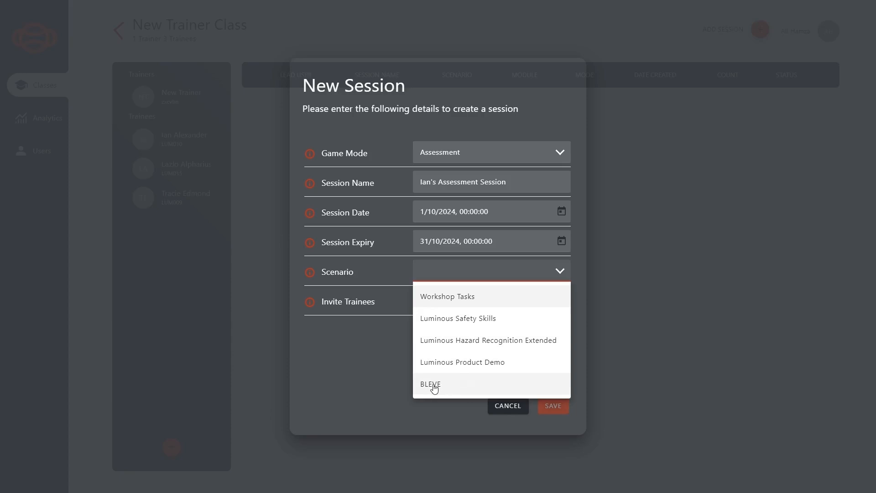
{"action": "left_click", "coordinate": [437, 301]}
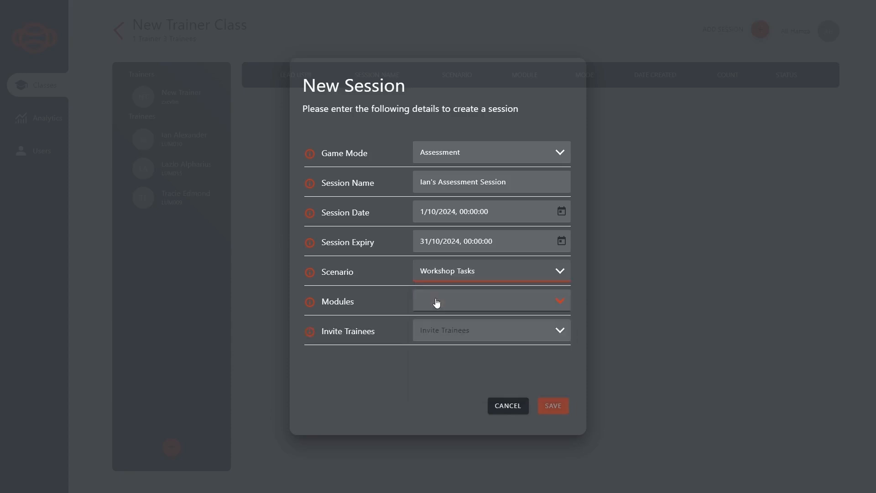
{"action": "left_click", "coordinate": [438, 311]}
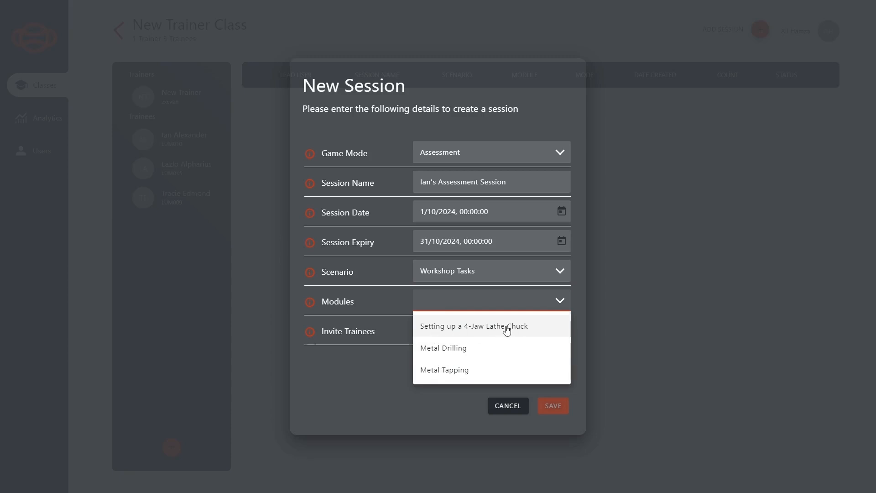
{"action": "left_click", "coordinate": [454, 331]}
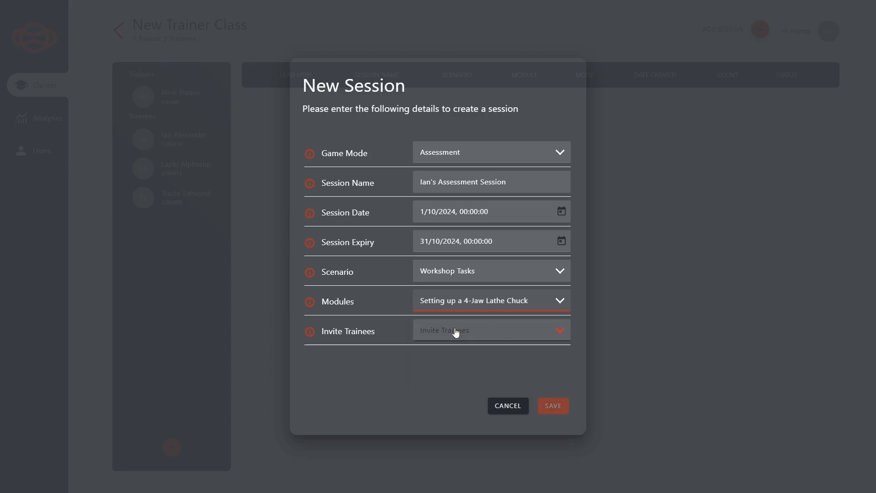
{"action": "left_click", "coordinate": [455, 332]}
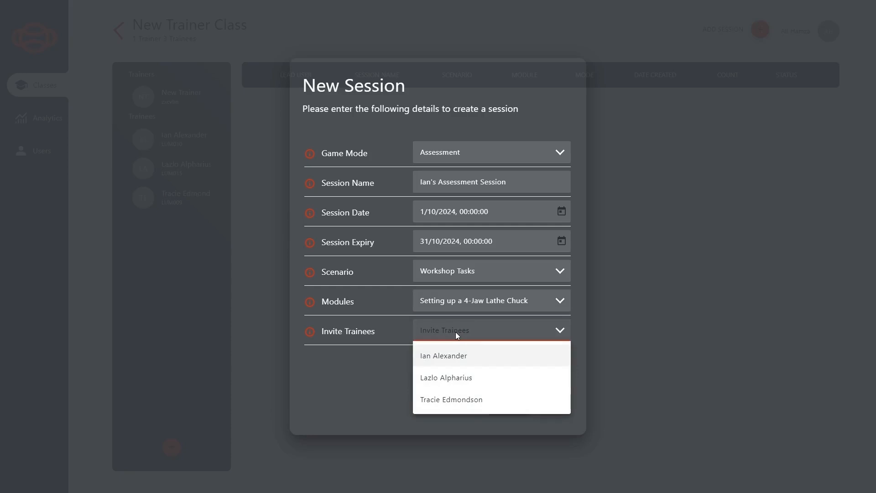
{"action": "left_click", "coordinate": [454, 358]}
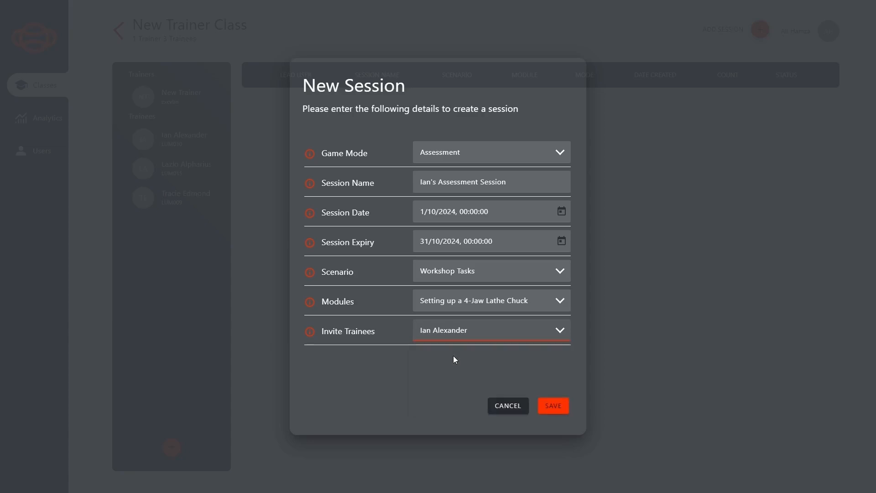
{"action": "left_click", "coordinate": [552, 406]}
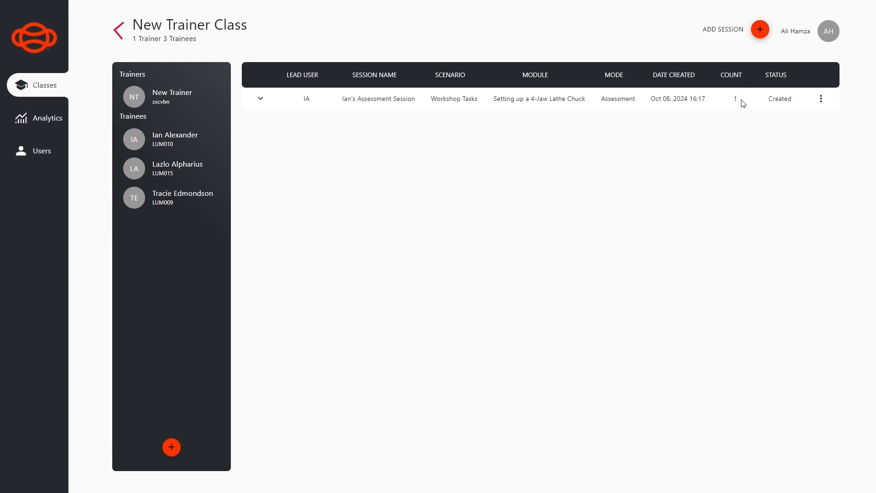
Edit the assessment session: swap in the new trainee's name, invite them, choose the 4-Jaw Lathe Chuck module, and save
{"action": "left_click", "coordinate": [821, 99]}
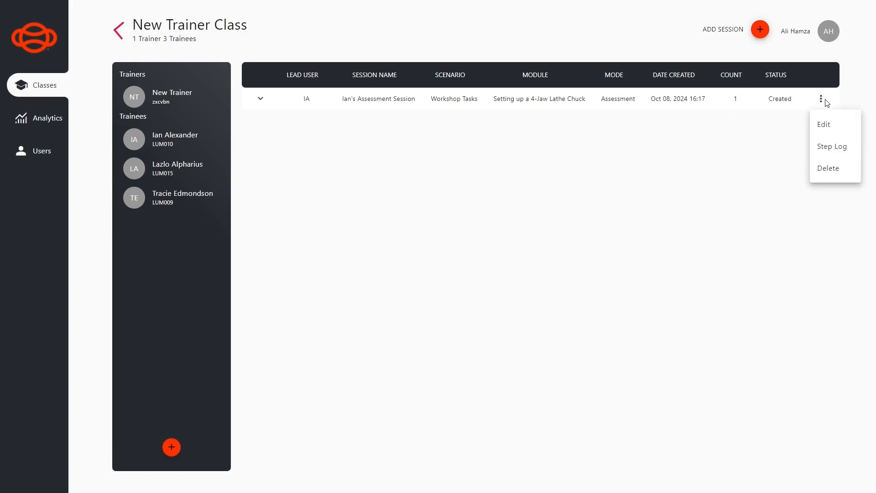
{"action": "left_click", "coordinate": [824, 126]}
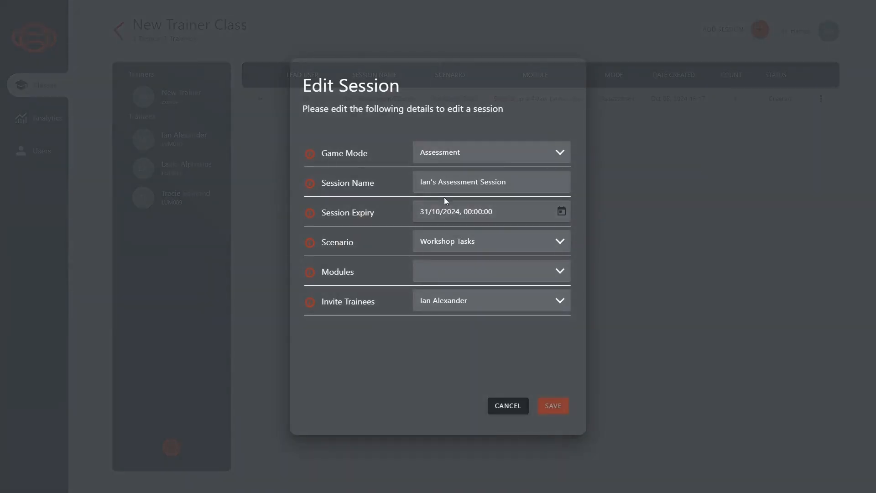
{"action": "double_click", "coordinate": [435, 183]}
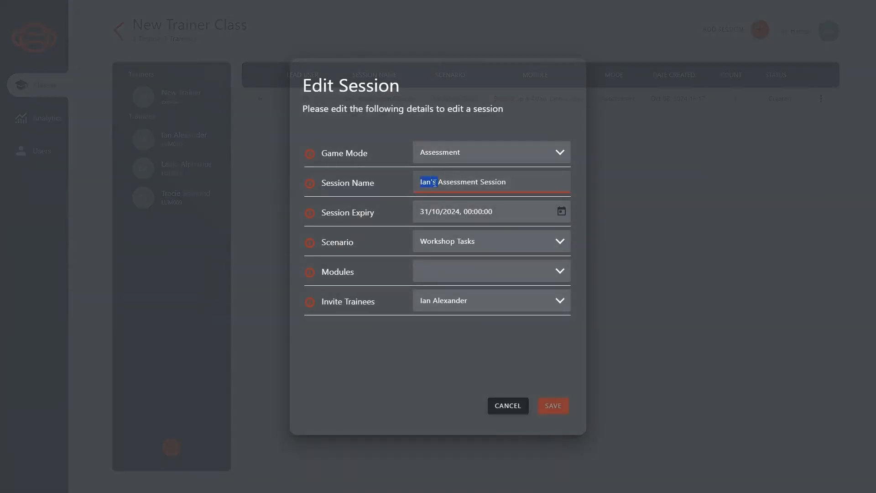
{"action": "key", "text": "BackSpace"}
{"action": "type", "text": "Lazlo"}
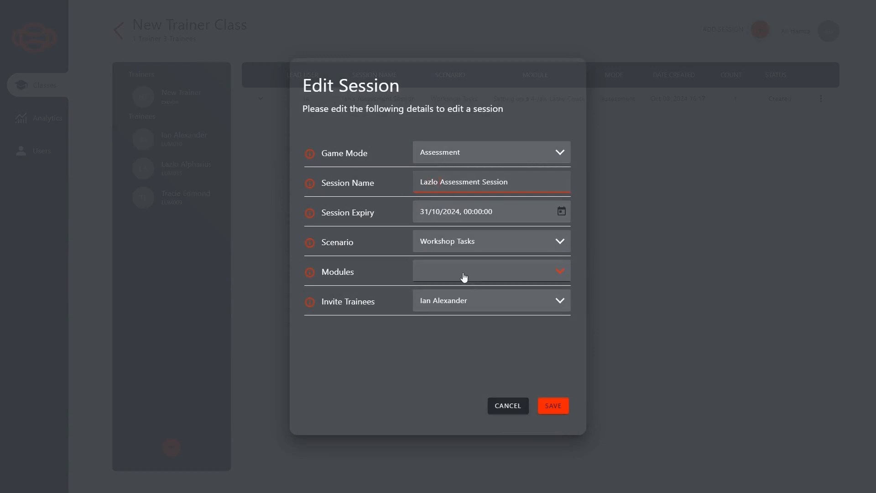
{"action": "left_click", "coordinate": [463, 303]}
{"action": "left_click", "coordinate": [459, 349]}
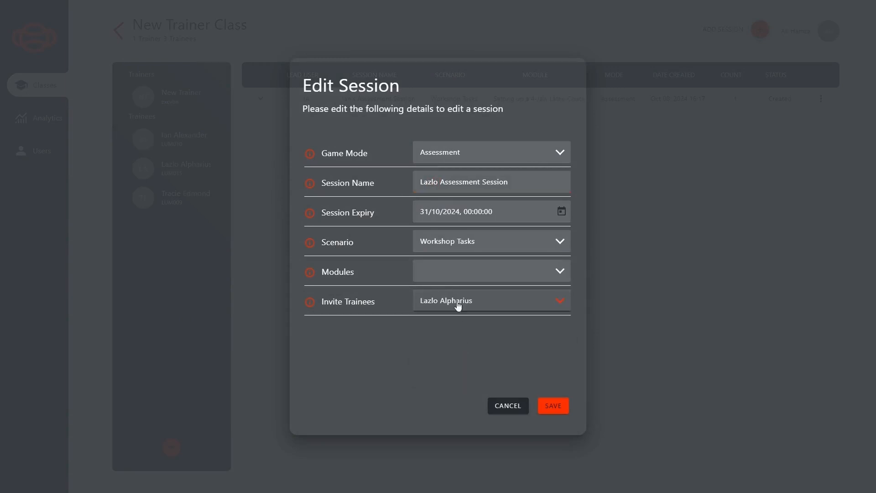
{"action": "left_click", "coordinate": [455, 279]}
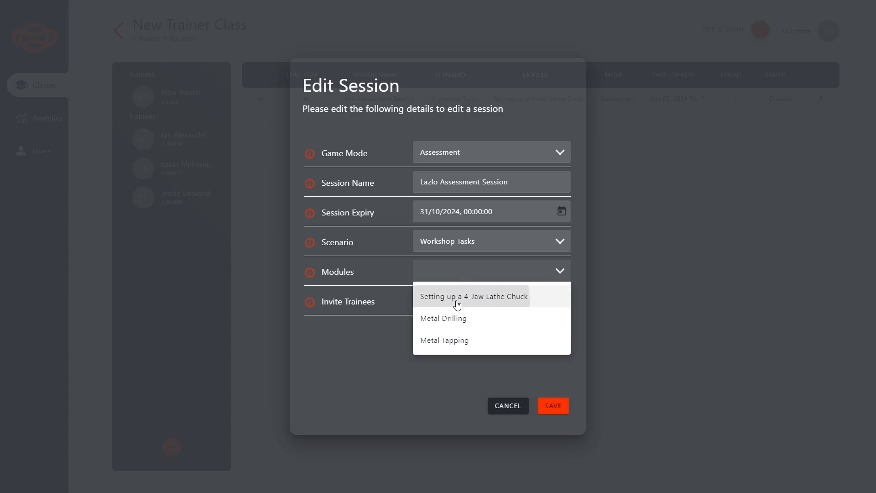
{"action": "left_click", "coordinate": [456, 296]}
{"action": "left_click", "coordinate": [553, 408]}
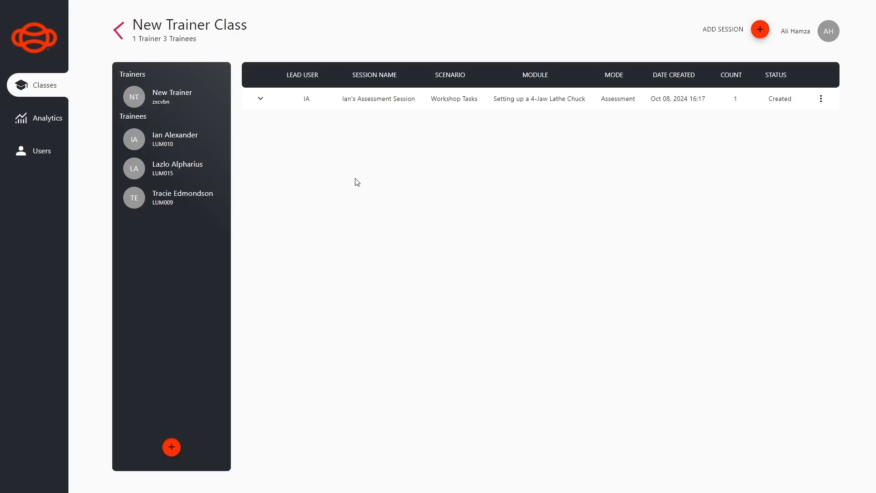
Start a new Practice-mode session named 'Practice Session' with an 8 October start date
{"action": "left_click", "coordinate": [761, 31]}
{"action": "left_click", "coordinate": [452, 160]}
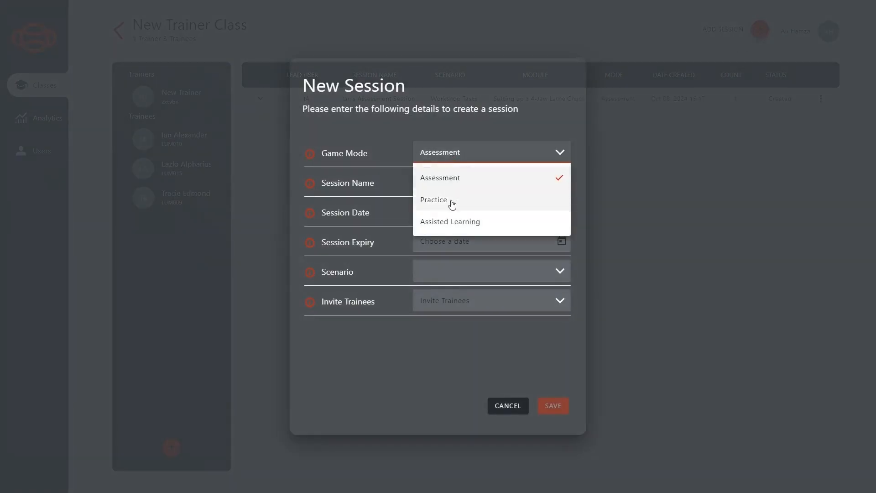
{"action": "left_click", "coordinate": [452, 201]}
{"action": "left_click", "coordinate": [451, 188]}
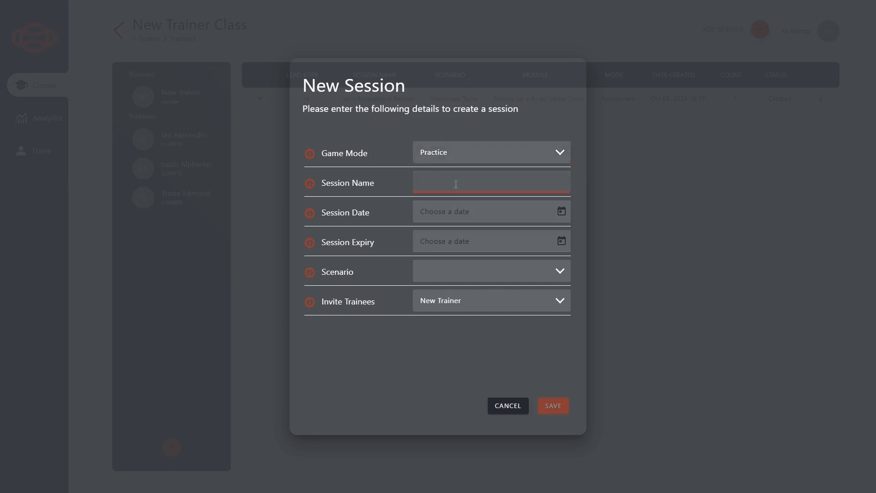
{"action": "type", "text": "Practice Session"}
{"action": "left_click", "coordinate": [561, 212]}
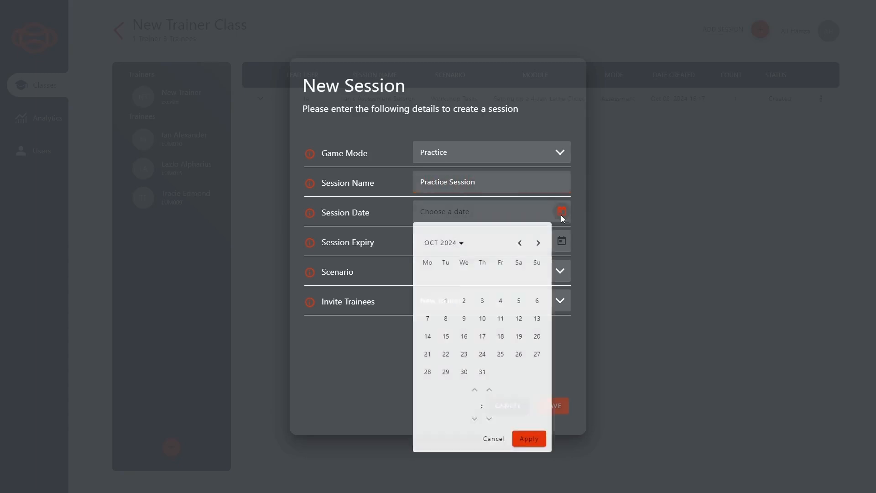
{"action": "left_click", "coordinate": [445, 321]}
{"action": "left_click", "coordinate": [527, 445]}
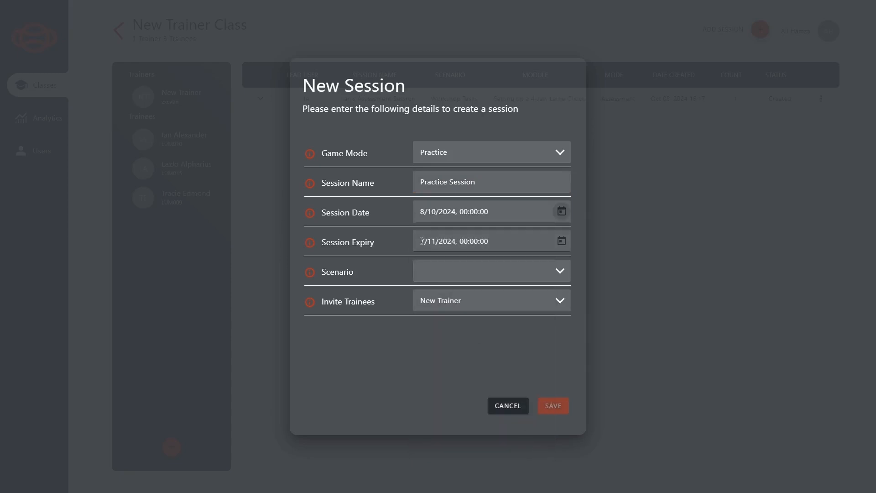
Choose the Workshop Tasks scenario with the 4-Jaw Lathe Chuck, Metal Drilling and Metal Tapping modules
{"action": "left_click", "coordinate": [468, 277]}
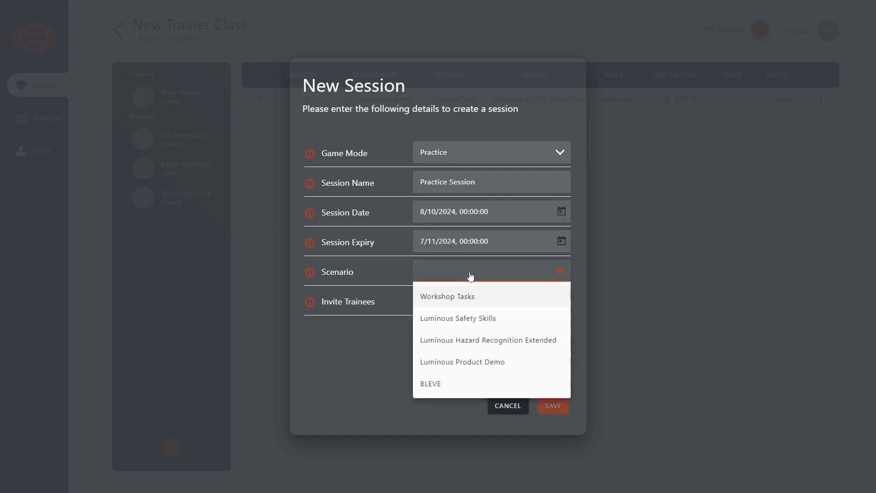
{"action": "left_click", "coordinate": [462, 301]}
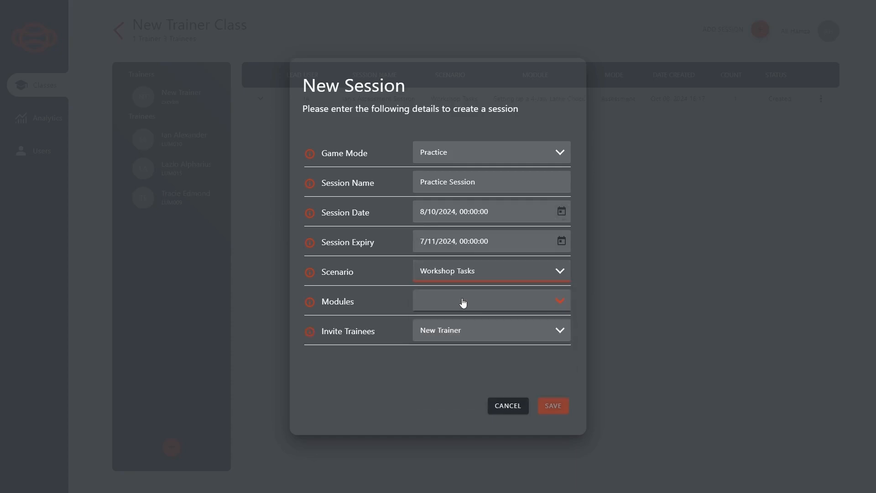
{"action": "left_click", "coordinate": [462, 302]}
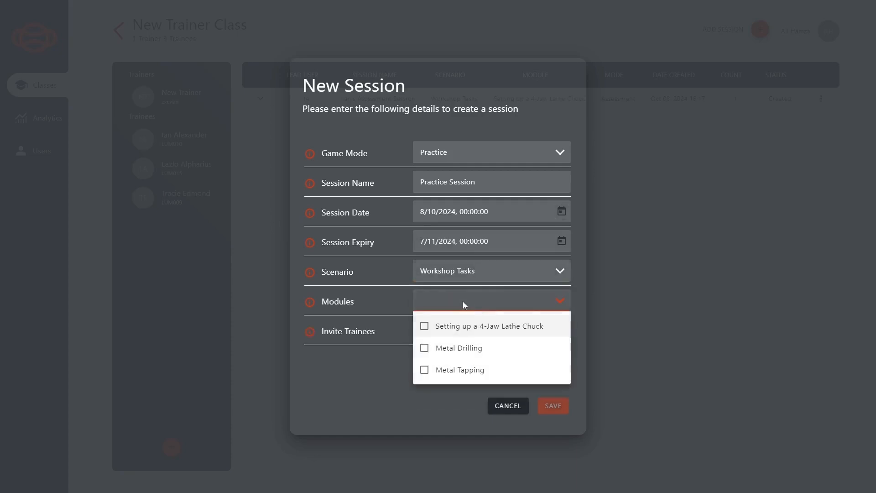
{"action": "left_click", "coordinate": [453, 330]}
{"action": "left_click", "coordinate": [452, 349]}
{"action": "left_click", "coordinate": [448, 371]}
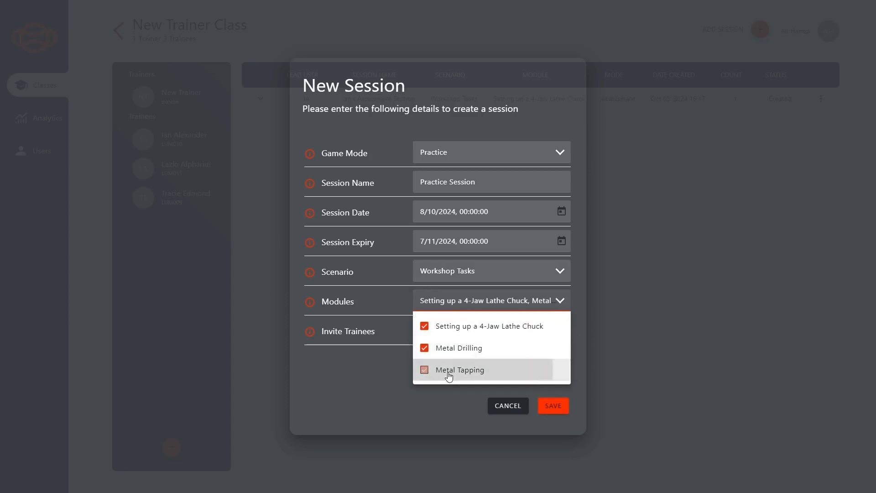
{"action": "left_click", "coordinate": [343, 388]}
Invite the three remaining trainees and save the practice session
{"action": "left_click", "coordinate": [453, 330]}
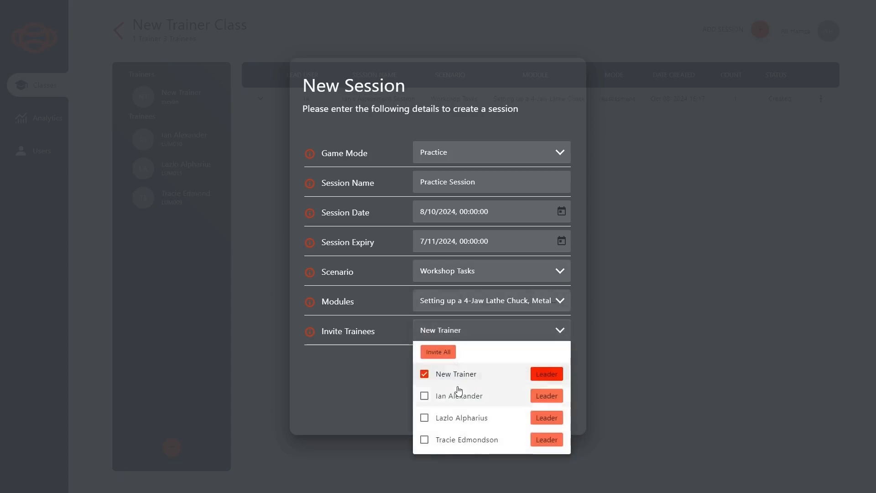
{"action": "left_click", "coordinate": [458, 395]}
{"action": "left_click", "coordinate": [461, 418]}
{"action": "left_click", "coordinate": [459, 440]}
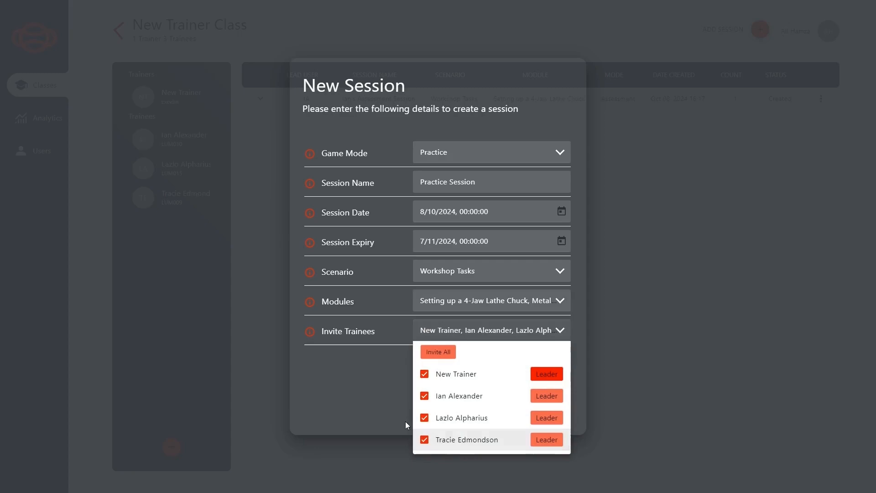
{"action": "left_click", "coordinate": [365, 392]}
{"action": "left_click", "coordinate": [550, 408]}
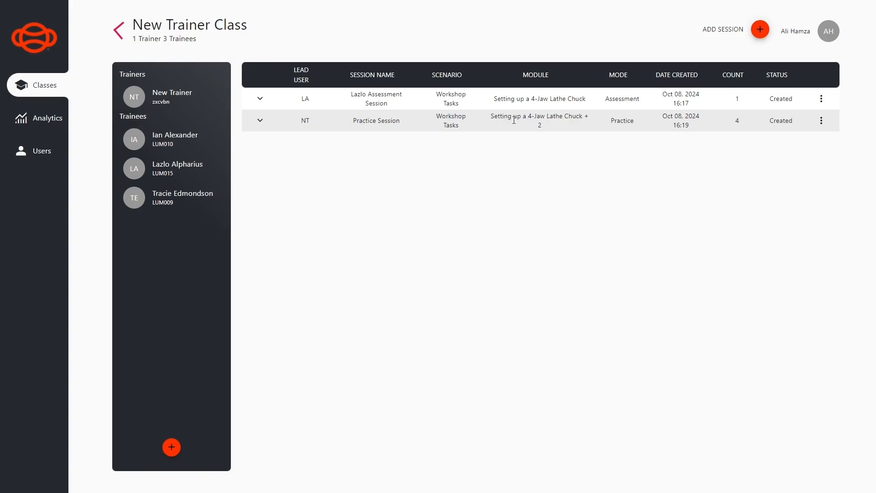
Start a new Assisted Learning session named 'Assisted Learning Sessions' dated 8 October
{"action": "left_click", "coordinate": [760, 29]}
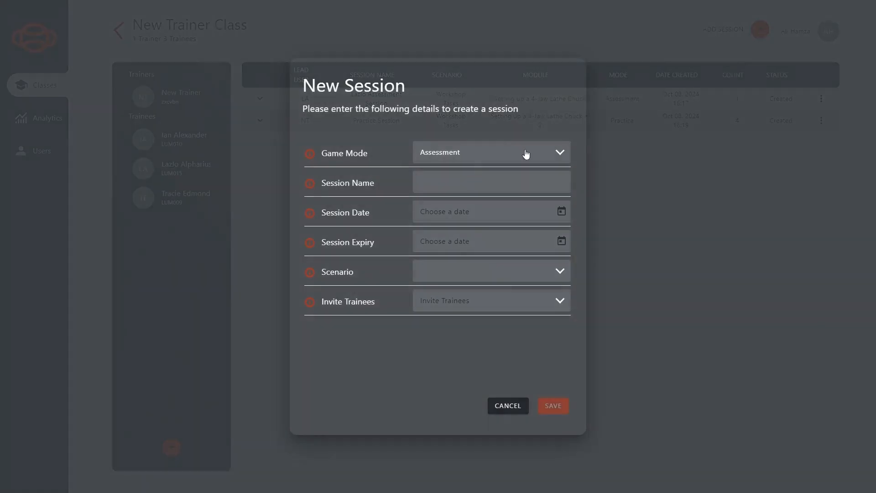
{"action": "left_click", "coordinate": [469, 155]}
{"action": "left_click", "coordinate": [465, 222]}
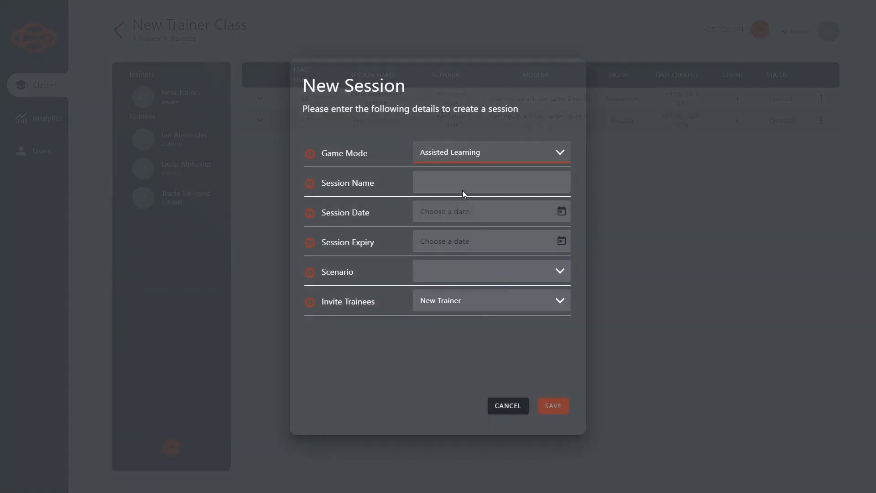
{"action": "left_click", "coordinate": [464, 183]}
{"action": "type", "text": "Assist"}
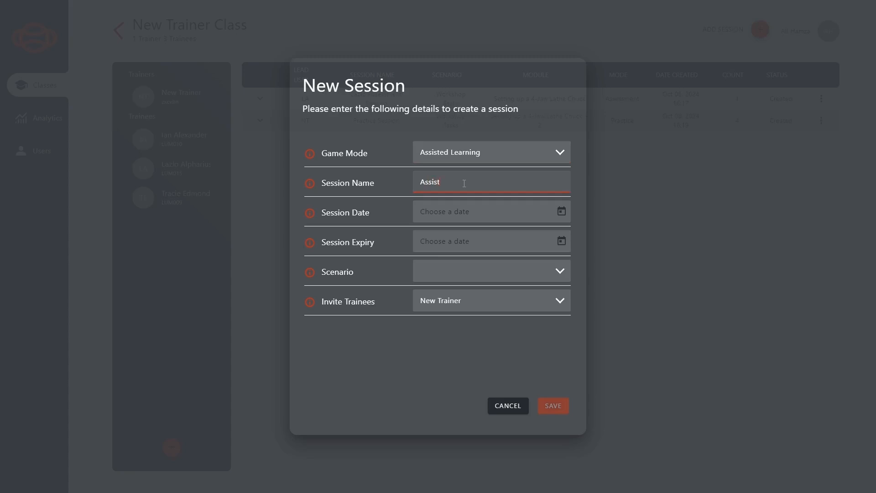
{"action": "type", "text": "ed Learning"}
{"action": "type", "text": "Sessions"}
{"action": "left_click", "coordinate": [562, 211]}
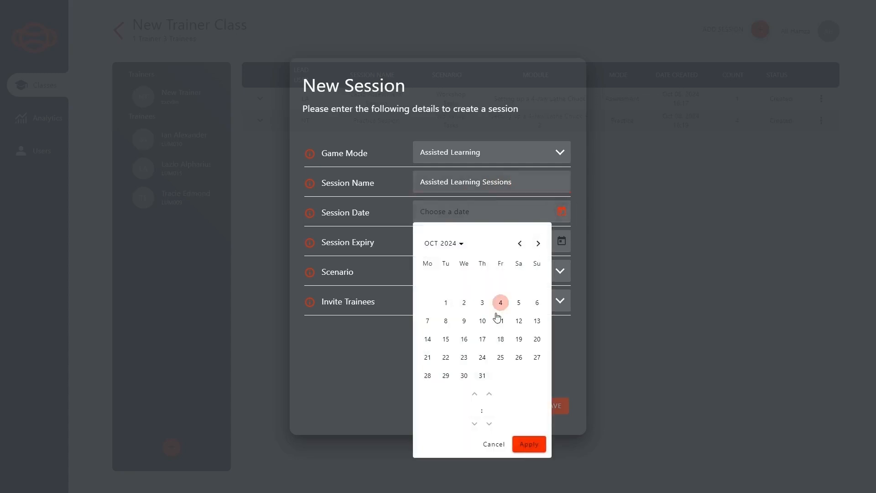
{"action": "left_click", "coordinate": [448, 325]}
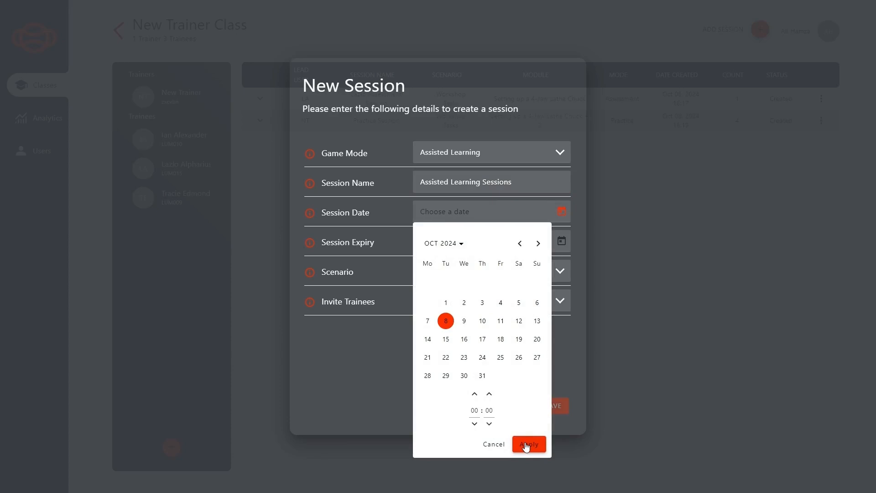
{"action": "left_click", "coordinate": [527, 445]}
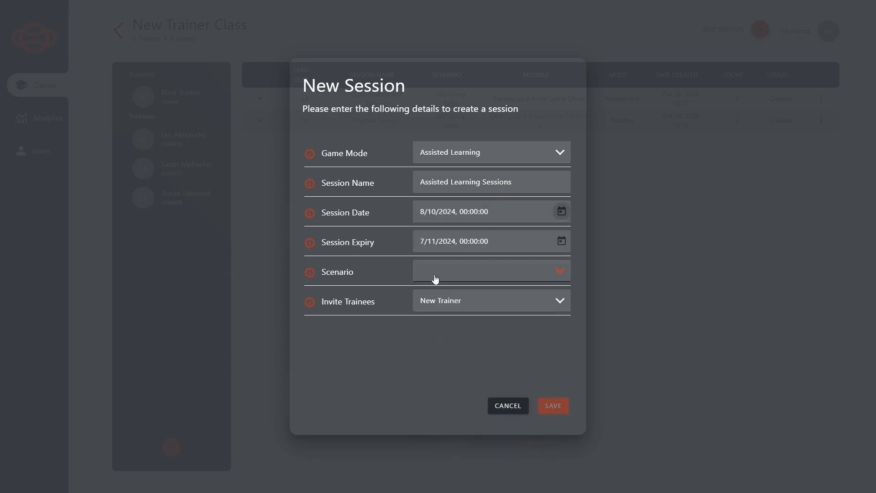
Choose the Workshop Tasks scenario with the 4-Jaw Lathe Chuck, Metal Drilling and Metal Tapping modules
{"action": "left_click", "coordinate": [436, 279]}
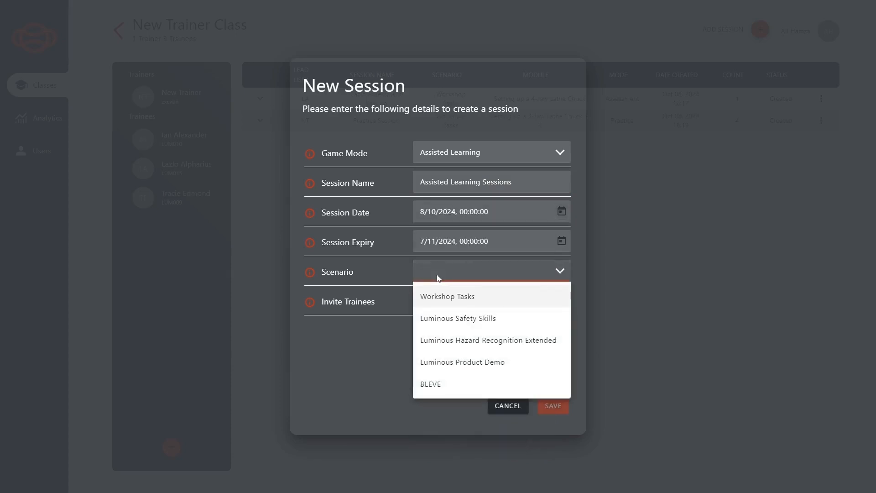
{"action": "left_click", "coordinate": [438, 297]}
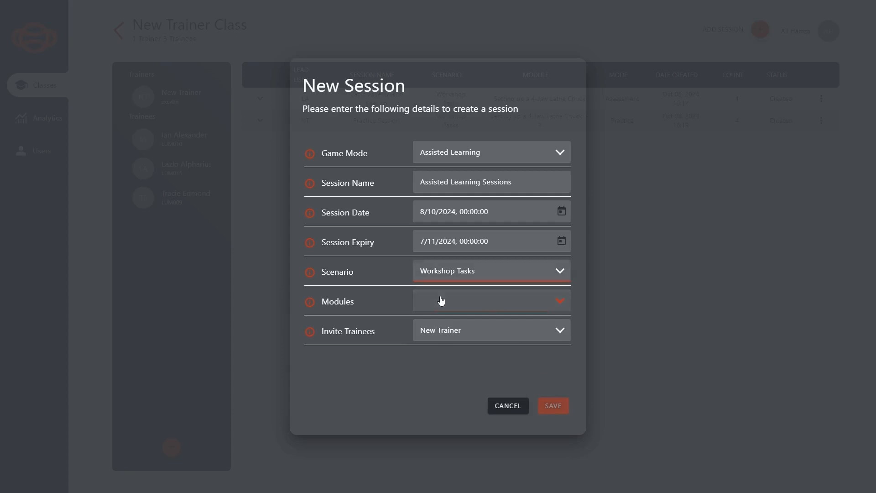
{"action": "left_click", "coordinate": [440, 301]}
{"action": "left_click", "coordinate": [442, 326]}
{"action": "left_click", "coordinate": [438, 347]}
{"action": "left_click", "coordinate": [438, 370]}
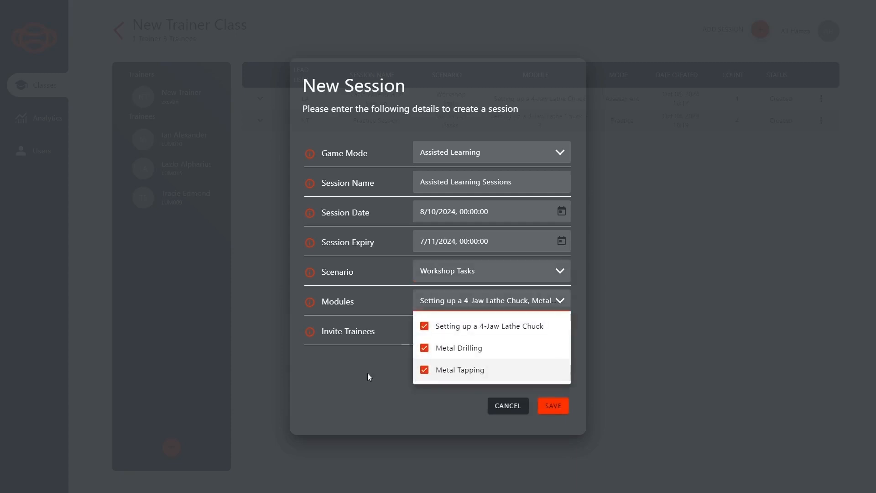
{"action": "left_click", "coordinate": [368, 374]}
Invite the three remaining class trainees to the session
{"action": "left_click", "coordinate": [454, 338]}
{"action": "left_click", "coordinate": [446, 396]}
{"action": "left_click", "coordinate": [446, 418]}
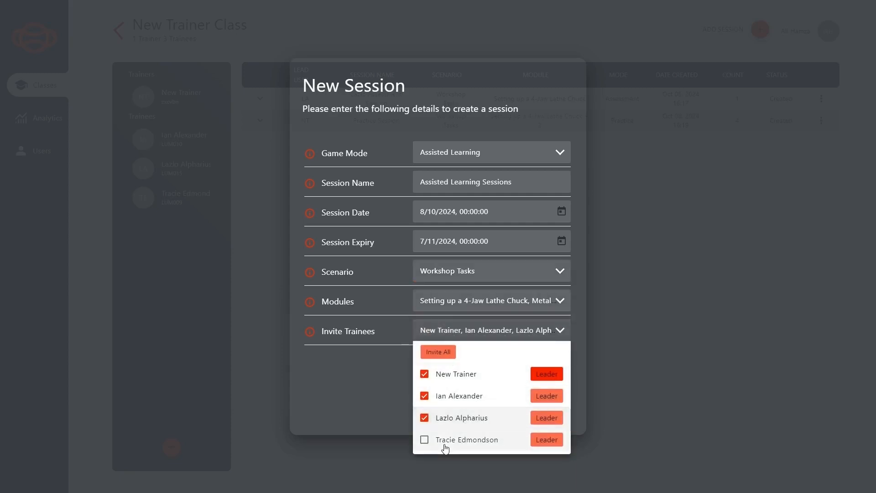
{"action": "left_click", "coordinate": [446, 440]}
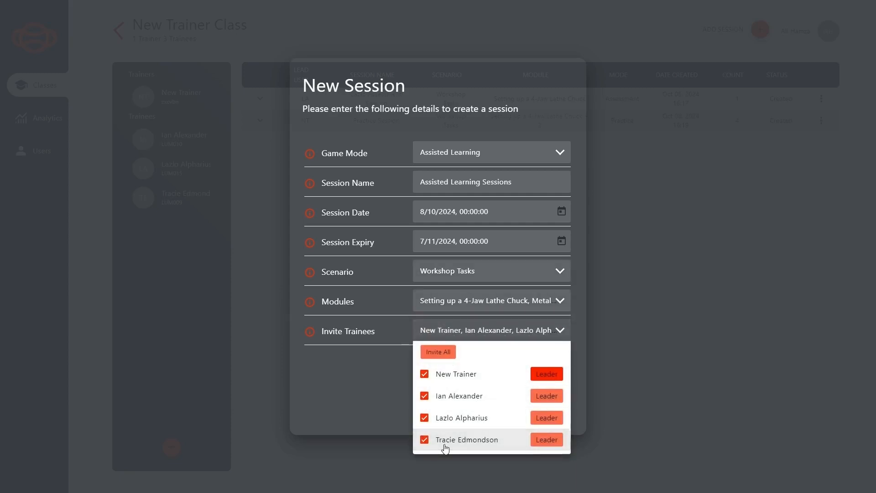
{"action": "left_click", "coordinate": [354, 391]}
Save the Assisted Learning session, then add available trainees to the class and save the trainee list
{"action": "left_click", "coordinate": [569, 406]}
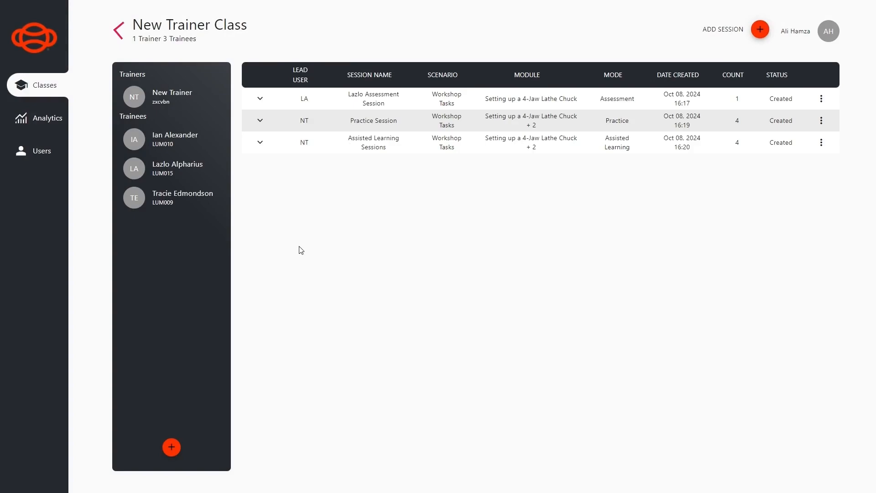
{"action": "left_click", "coordinate": [172, 447]}
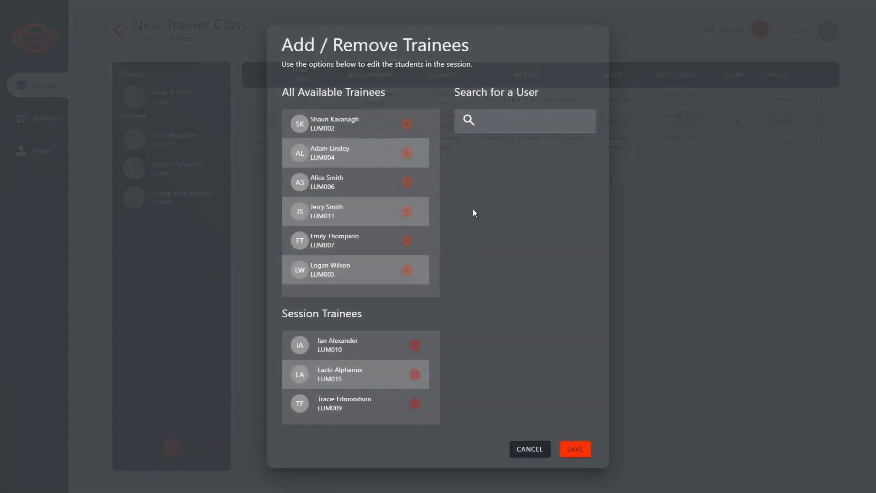
{"action": "left_click", "coordinate": [407, 125]}
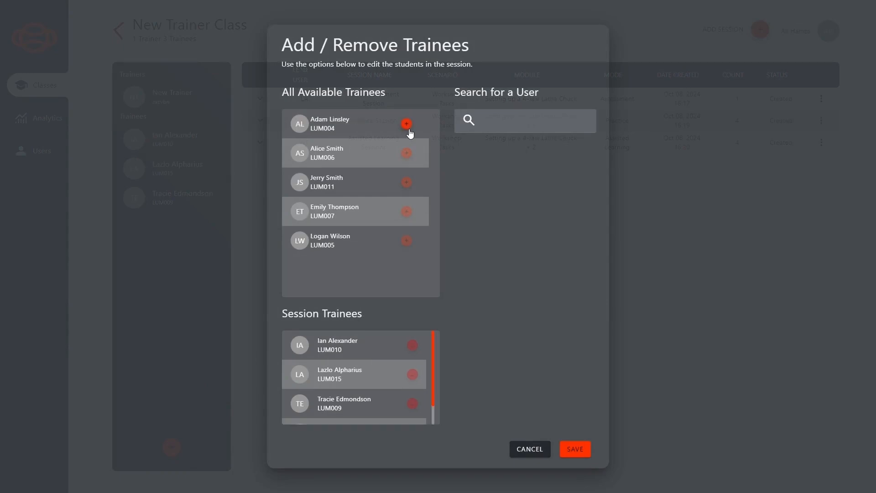
{"action": "left_click", "coordinate": [570, 449]}
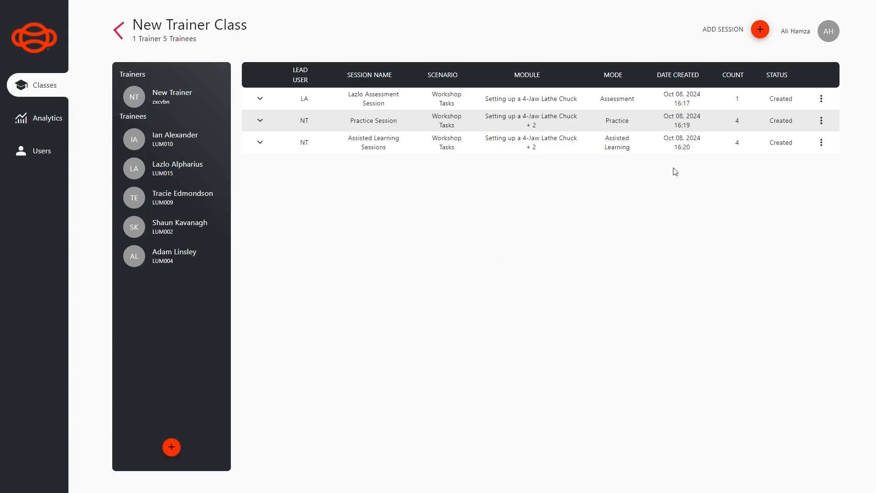
Open Analytics and hide the Hazard Recognition Extended, Product Demo and Safety Skills donut slices
{"action": "left_click", "coordinate": [38, 117]}
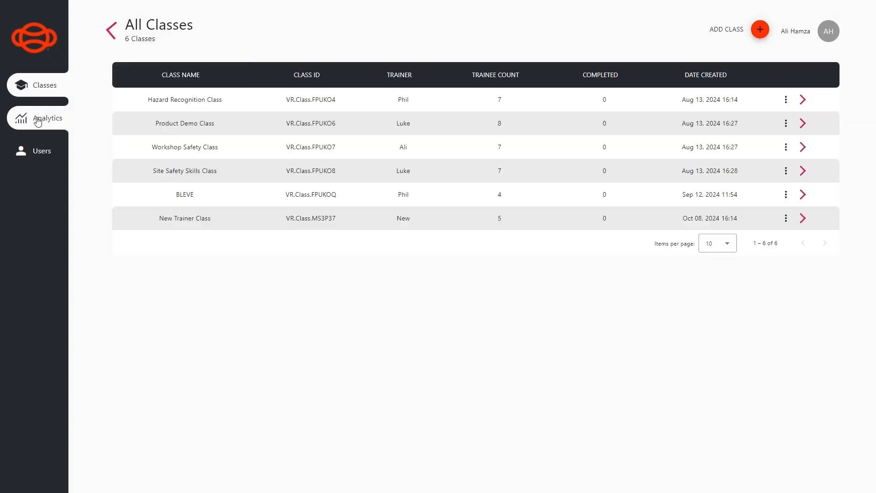
{"action": "left_click", "coordinate": [38, 119]}
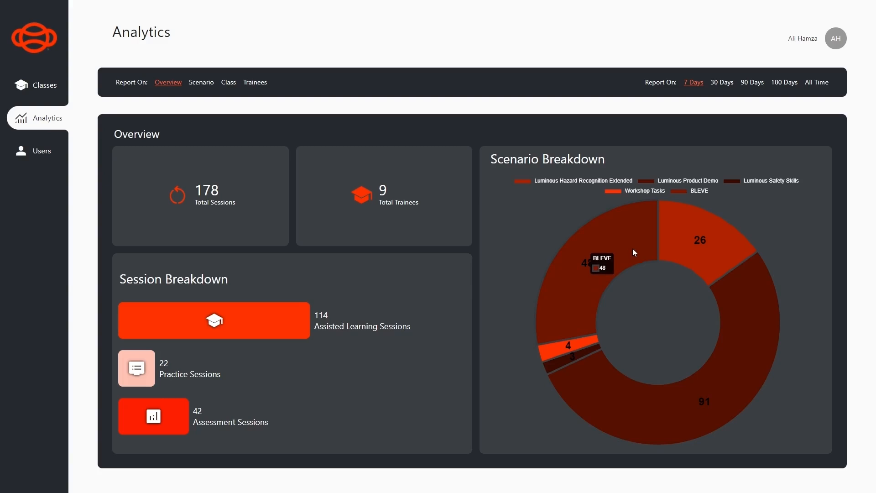
{"action": "left_click", "coordinate": [557, 180]}
{"action": "left_click", "coordinate": [670, 180]}
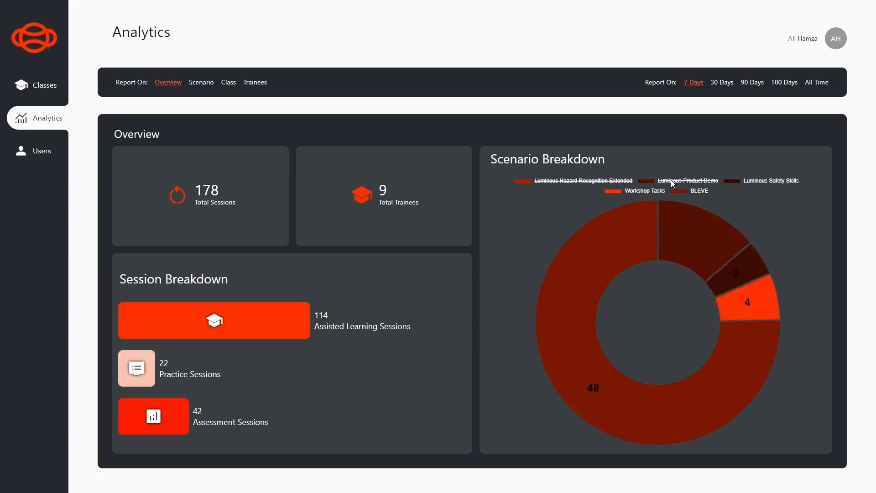
{"action": "left_click", "coordinate": [754, 179]}
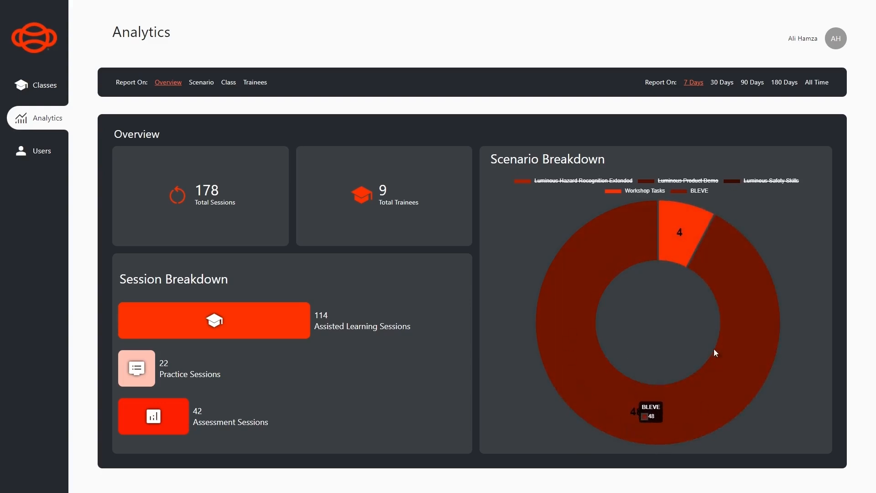
Restore all three donut slices, then switch to the Scenario report
{"action": "mouse_move", "coordinate": [673, 239]}
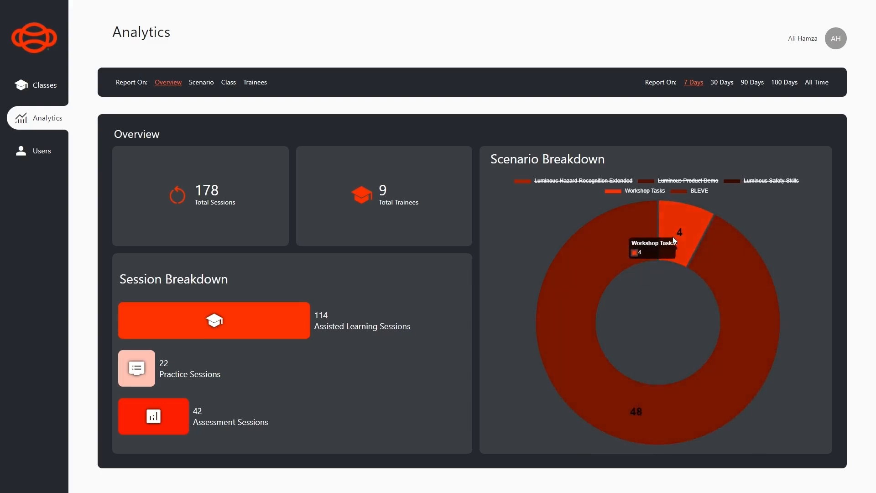
{"action": "left_click", "coordinate": [672, 182]}
{"action": "left_click", "coordinate": [758, 180]}
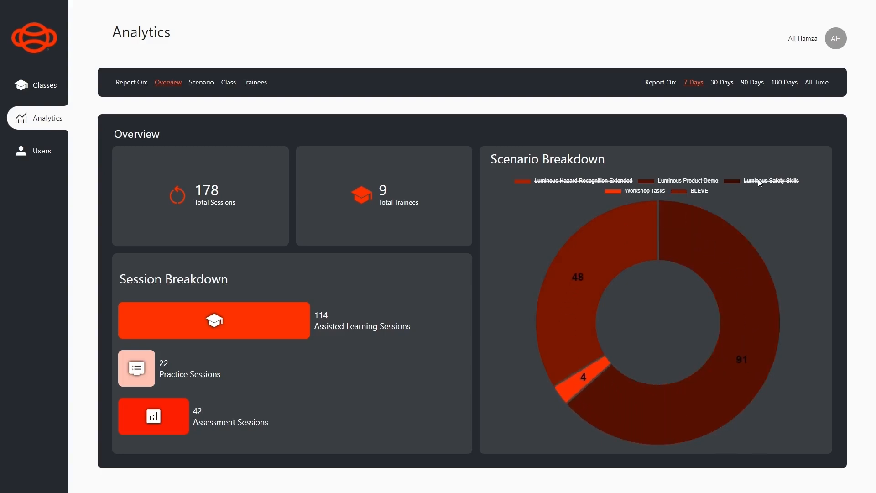
{"action": "left_click", "coordinate": [569, 182]}
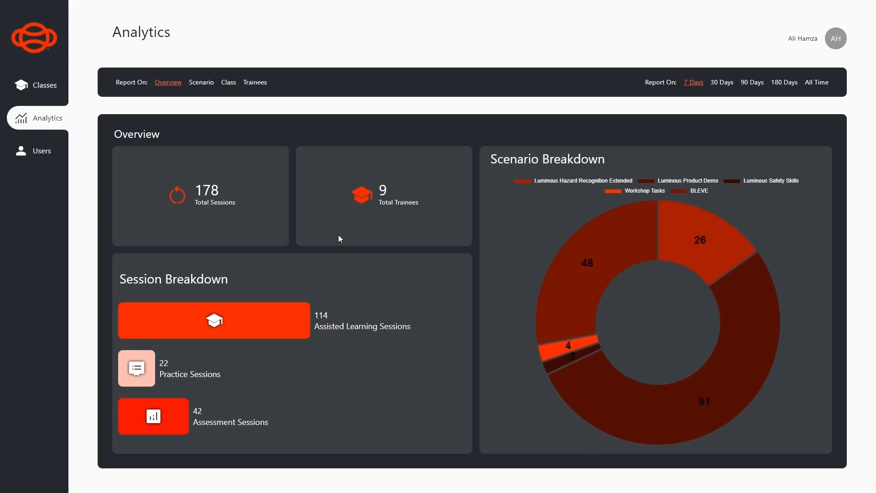
{"action": "left_click", "coordinate": [191, 86]}
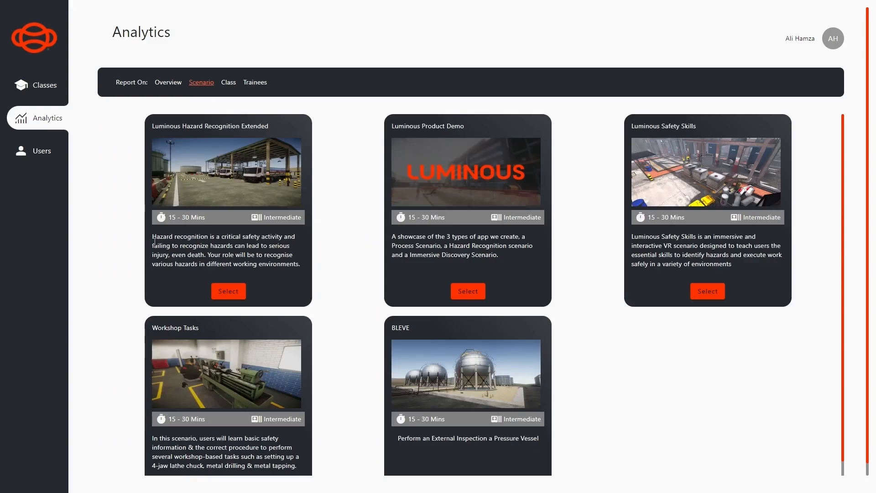
{"action": "left_click", "coordinate": [229, 291]}
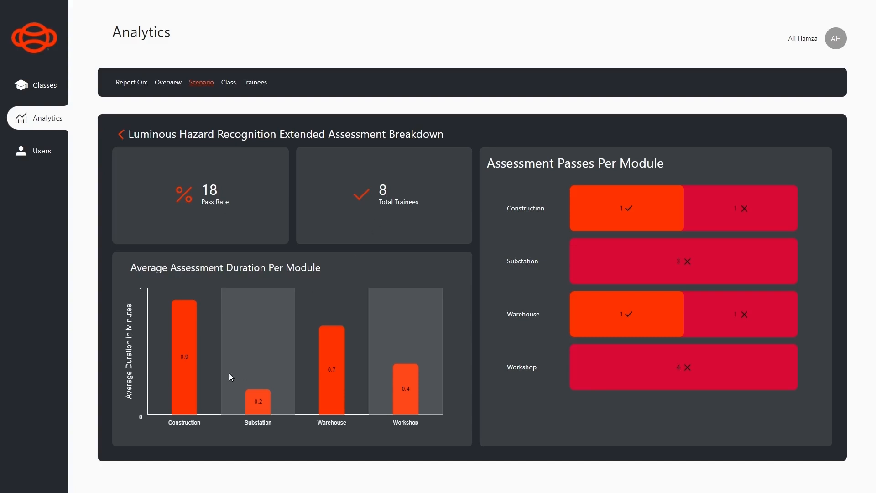
{"action": "mouse_move", "coordinate": [254, 406]}
{"action": "mouse_move", "coordinate": [601, 209]}
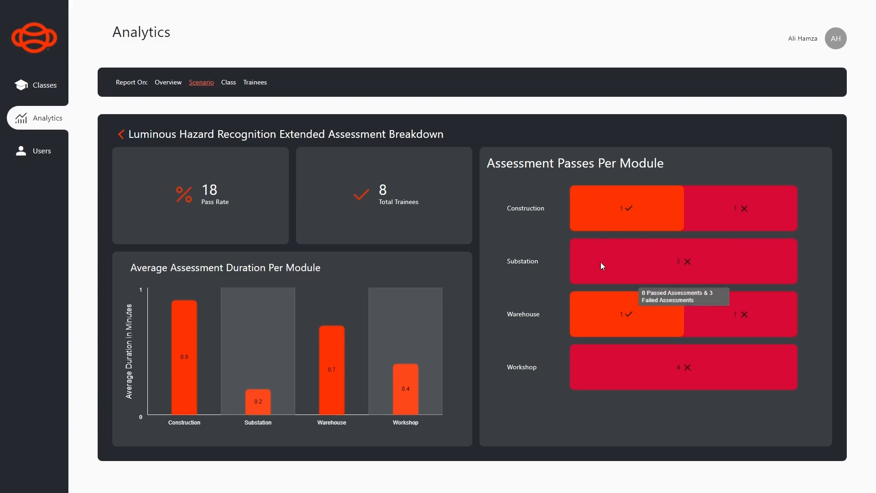
{"action": "left_click", "coordinate": [122, 134]}
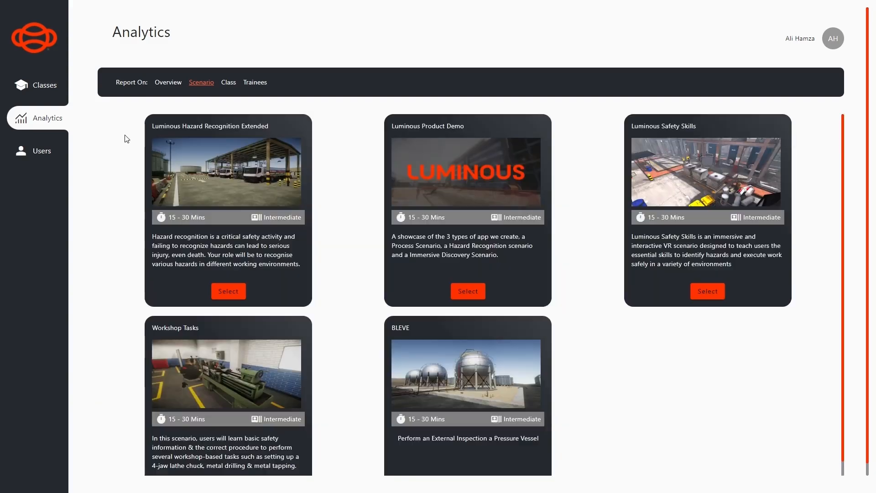
{"action": "left_click", "coordinate": [229, 85]}
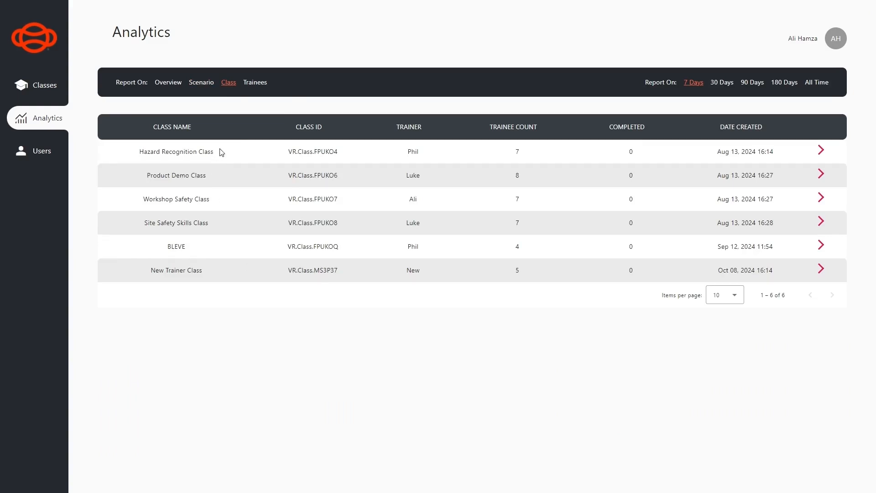
{"action": "left_click", "coordinate": [818, 271]}
{"action": "mouse_move", "coordinate": [708, 331]}
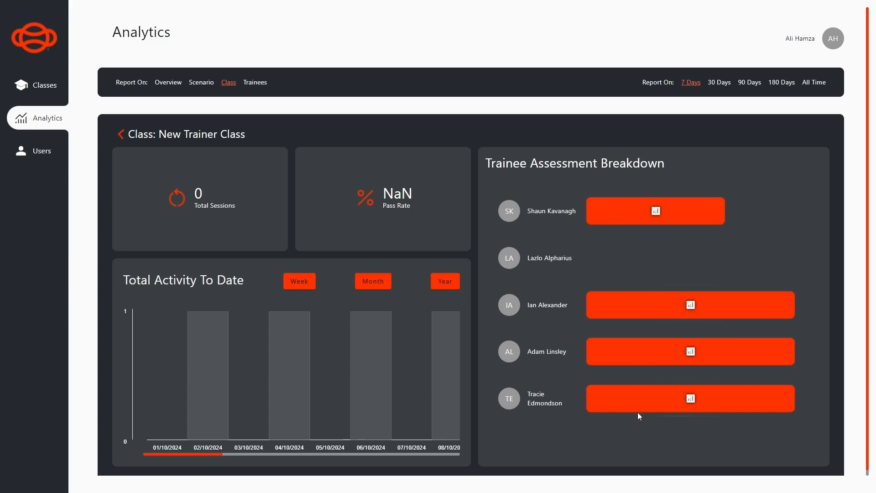
{"action": "left_click", "coordinate": [121, 135]}
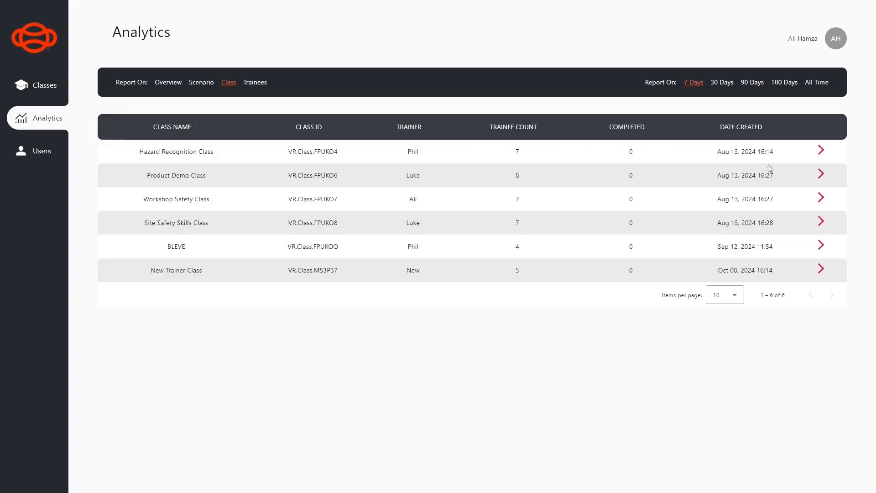
{"action": "left_click", "coordinate": [820, 151]}
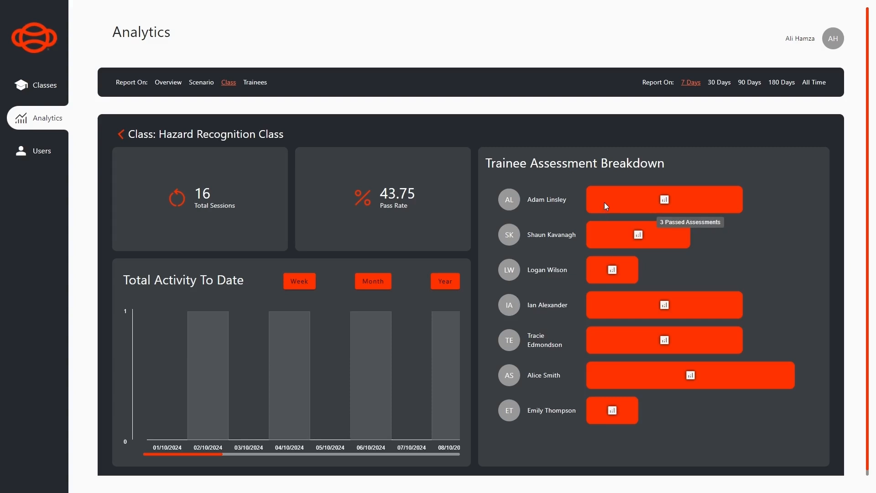
{"action": "mouse_move", "coordinate": [602, 235]}
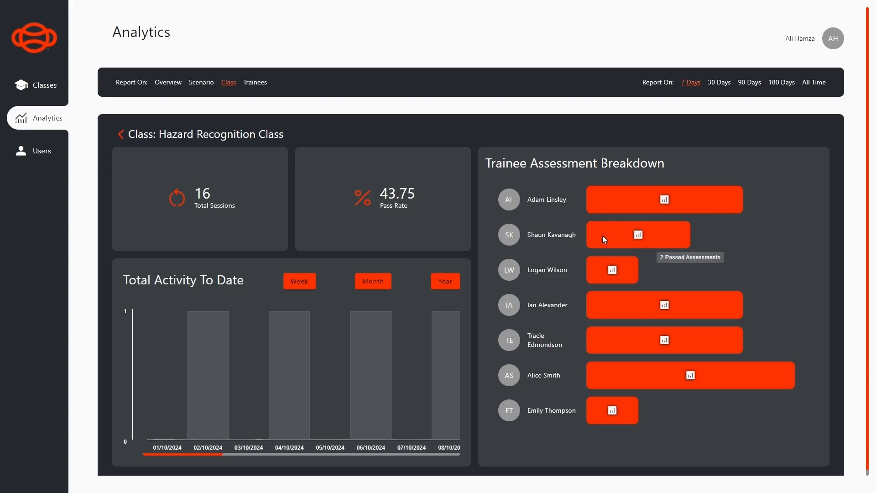
{"action": "mouse_move", "coordinate": [598, 274]}
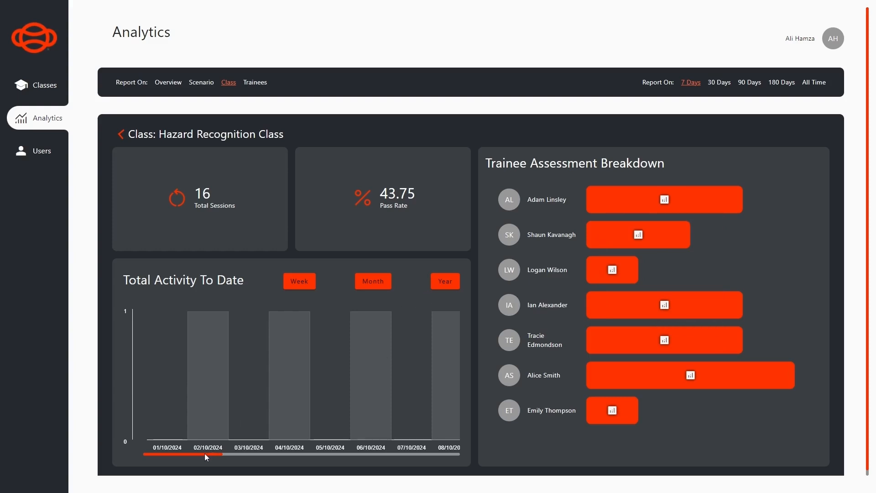
{"action": "mouse_move", "coordinate": [204, 453]}
{"action": "left_mouse_down"}
{"action": "mouse_move", "coordinate": [319, 453]}
{"action": "mouse_move", "coordinate": [203, 449]}
{"action": "left_mouse_up"}
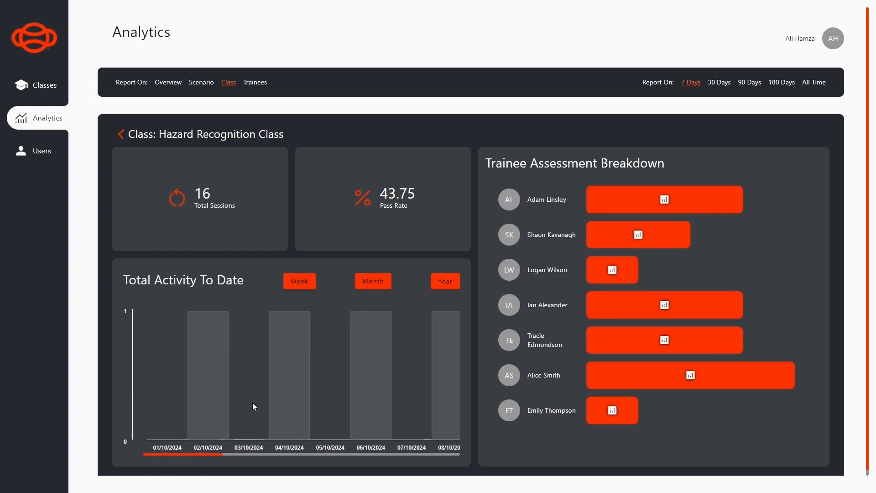
{"action": "left_click", "coordinate": [304, 290]}
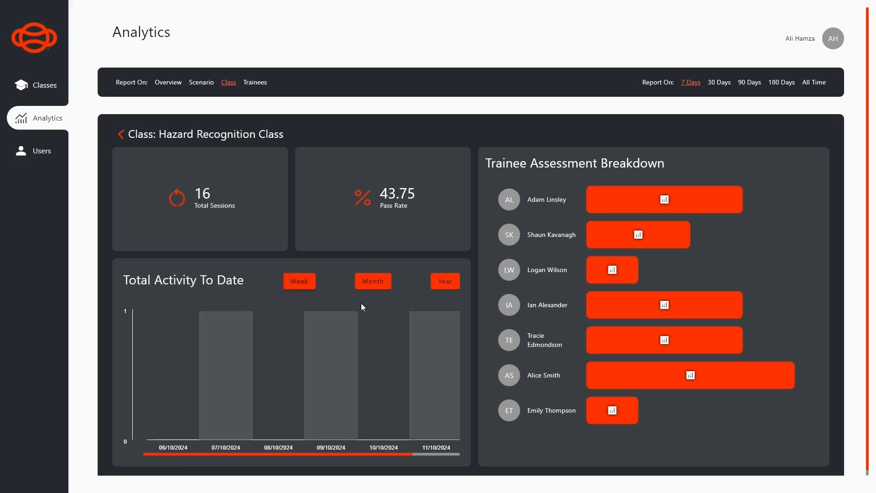
{"action": "left_click", "coordinate": [365, 286]}
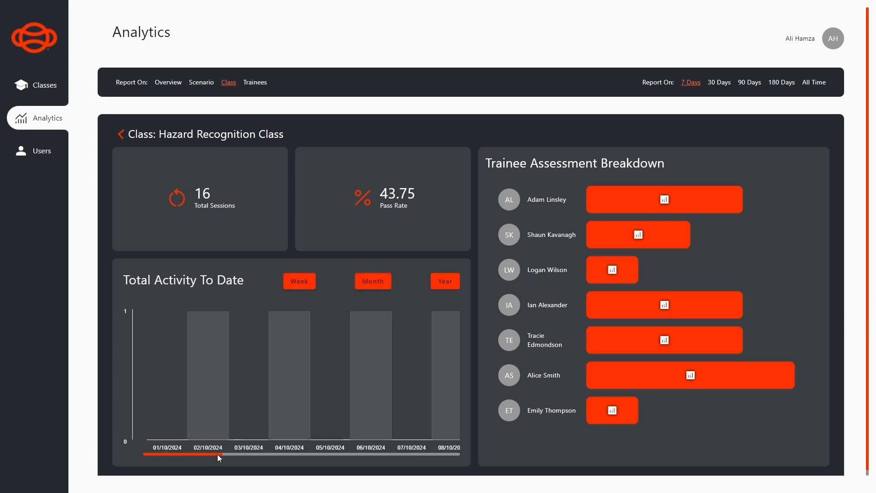
{"action": "left_click_drag", "start_coordinate": [218, 455], "coordinate": [464, 450]}
{"action": "left_click", "coordinate": [440, 283]}
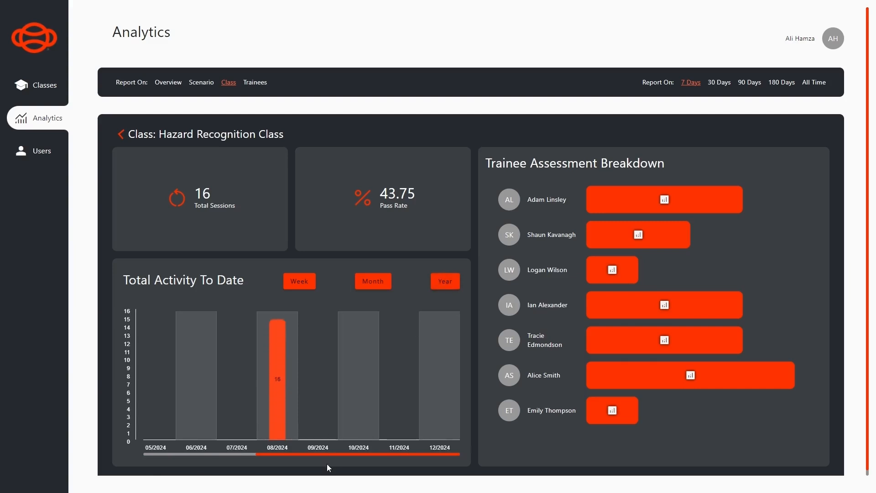
{"action": "left_click_drag", "start_coordinate": [343, 454], "coordinate": [247, 365]}
Switch the report to Trainees and open the fourth trainee's analytics overview
{"action": "left_click", "coordinate": [121, 135]}
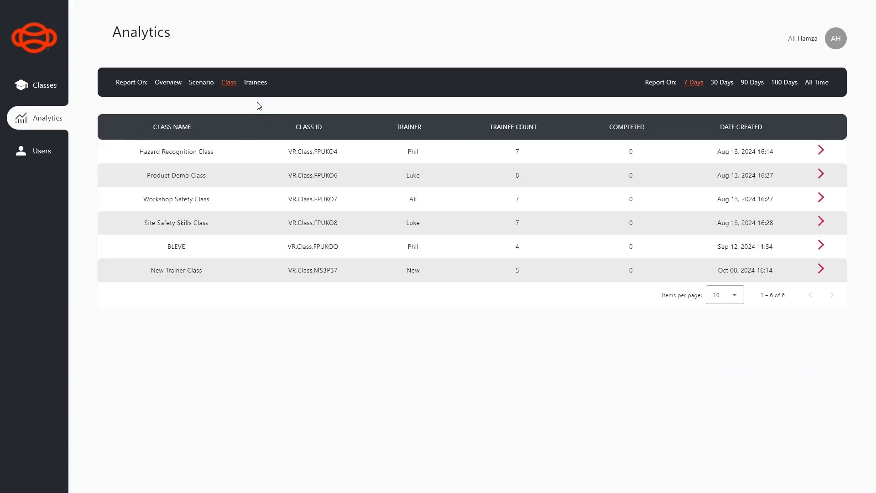
{"action": "left_click", "coordinate": [260, 83]}
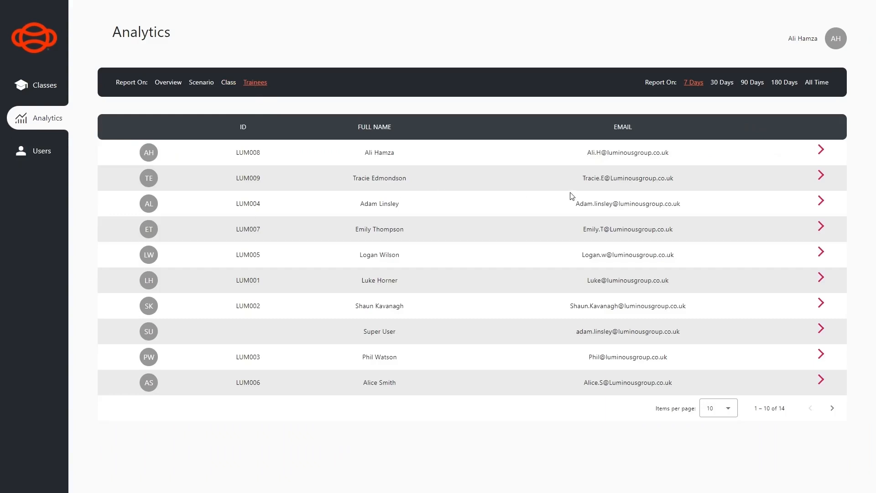
{"action": "left_click", "coordinate": [821, 229]}
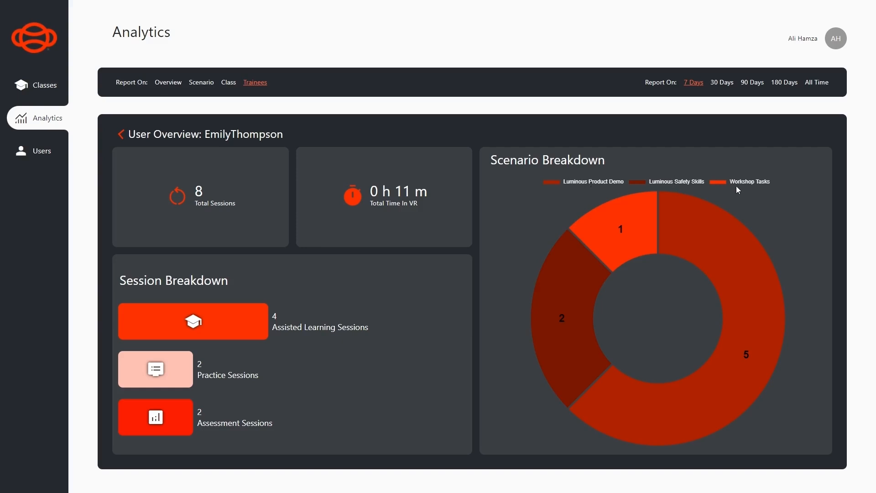
Toggle the donut legend so only Workshop Tasks stays hidden from the chart
{"action": "left_click", "coordinate": [594, 182]}
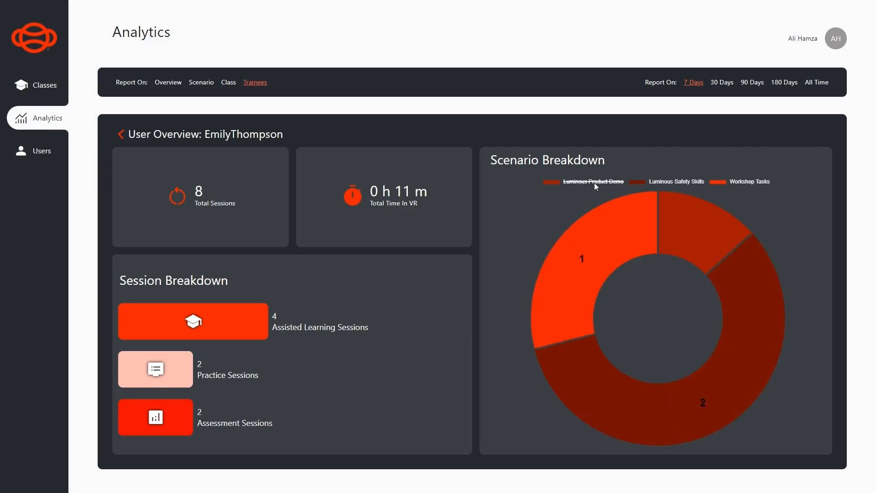
{"action": "left_click", "coordinate": [668, 182]}
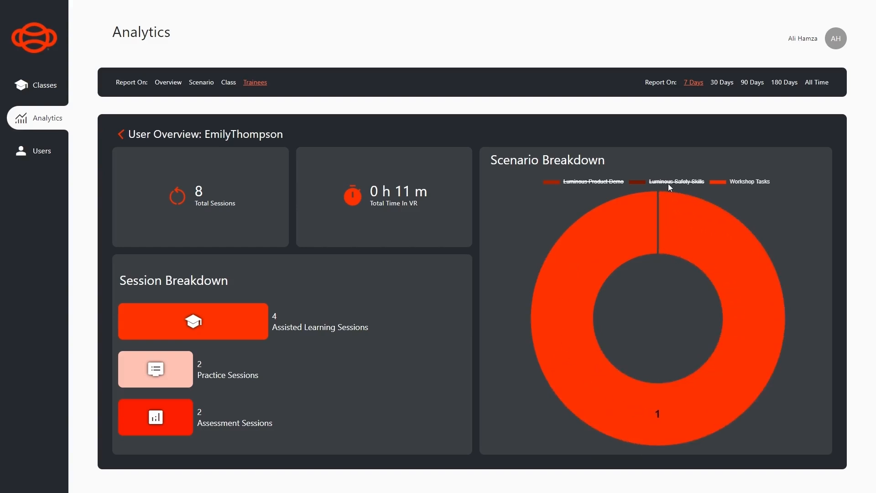
{"action": "left_click", "coordinate": [737, 181]}
{"action": "left_click", "coordinate": [678, 182]}
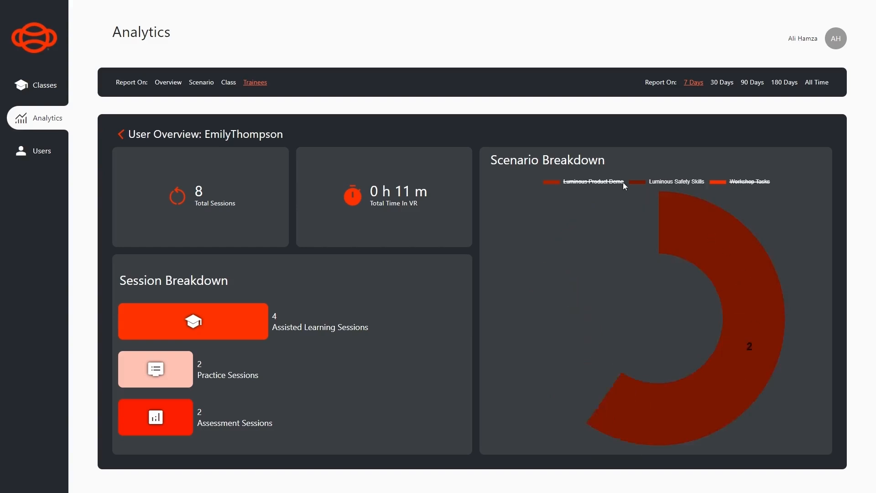
{"action": "left_click", "coordinate": [620, 182]}
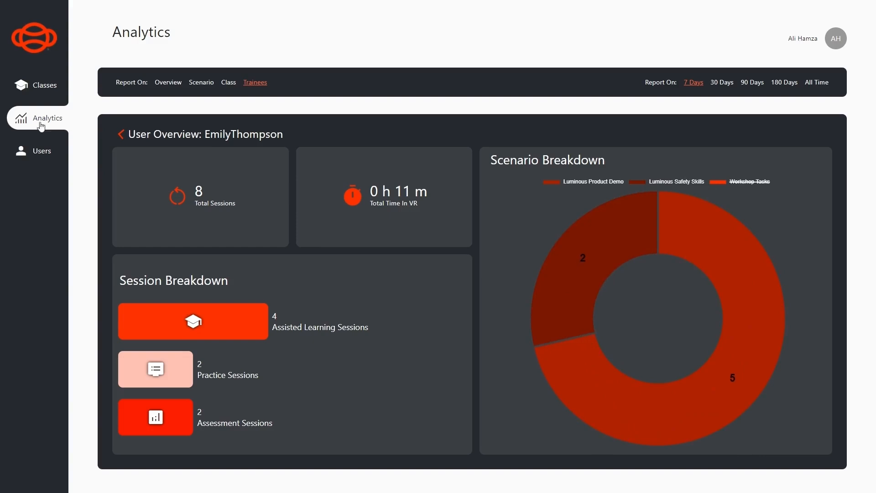
Go to the Classes list and view your own profile summary
{"action": "left_click", "coordinate": [39, 91]}
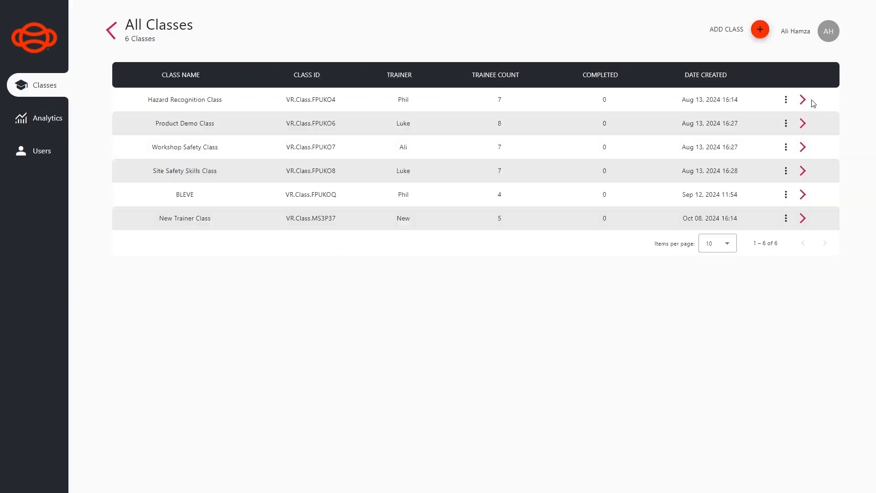
{"action": "left_click", "coordinate": [826, 37]}
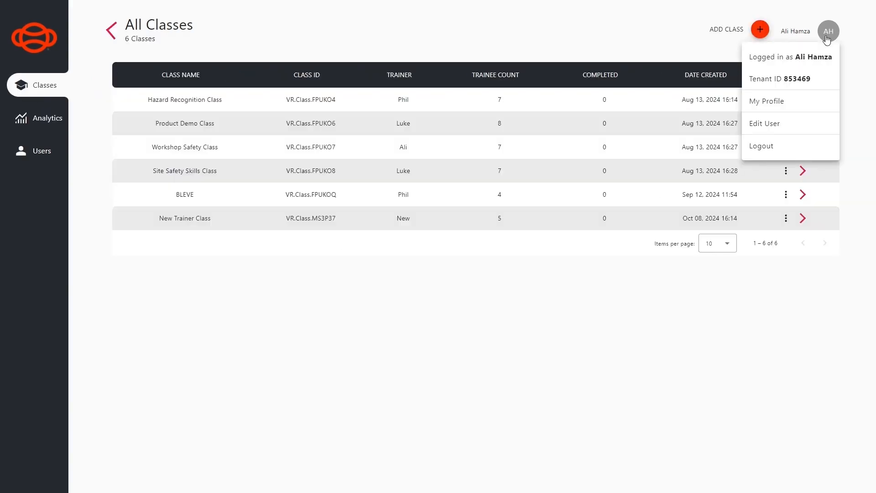
{"action": "left_click", "coordinate": [764, 105]}
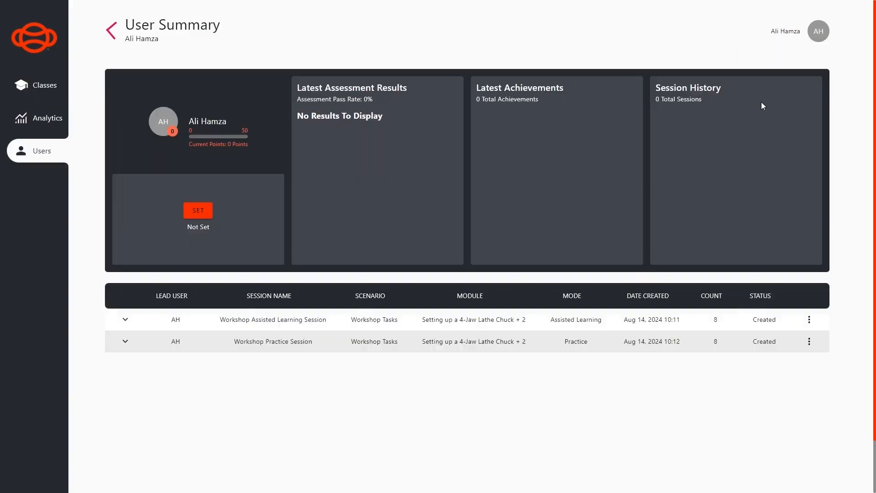
Open the Edit User form, cancel without saving, and log out of the portal
{"action": "left_click", "coordinate": [817, 38]}
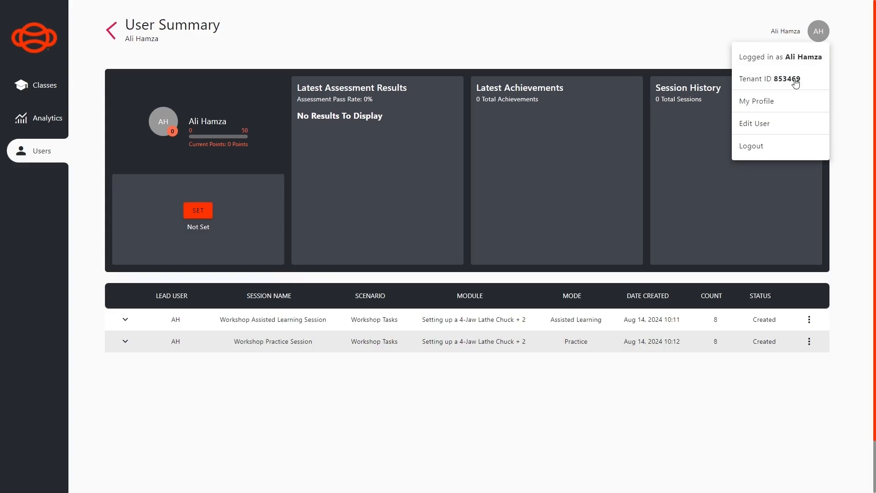
{"action": "left_click", "coordinate": [764, 122]}
{"action": "scroll", "coordinate": [421, 279], "scroll_direction": "down", "scroll_amount": 1}
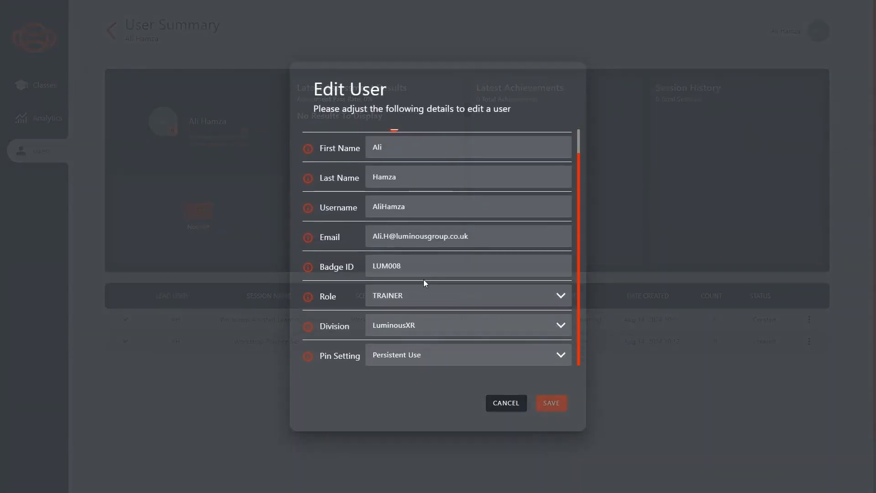
{"action": "left_click", "coordinate": [517, 402]}
{"action": "left_click", "coordinate": [810, 40]}
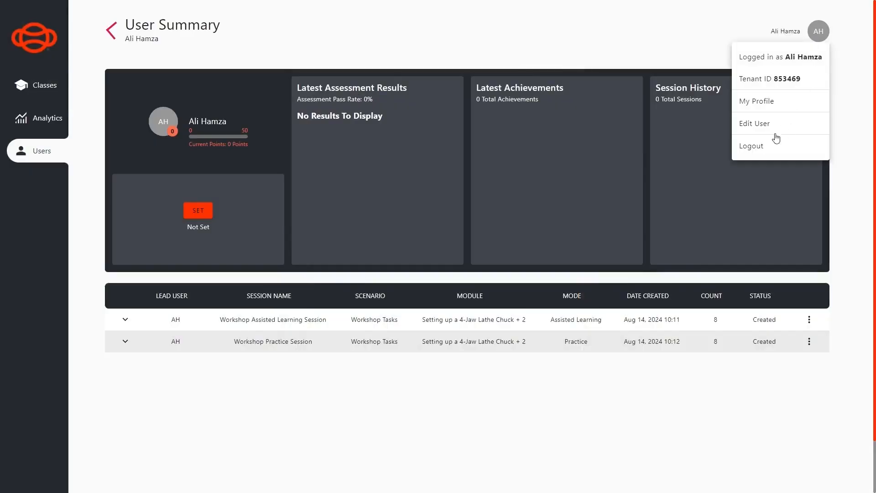
{"action": "left_click", "coordinate": [760, 146]}
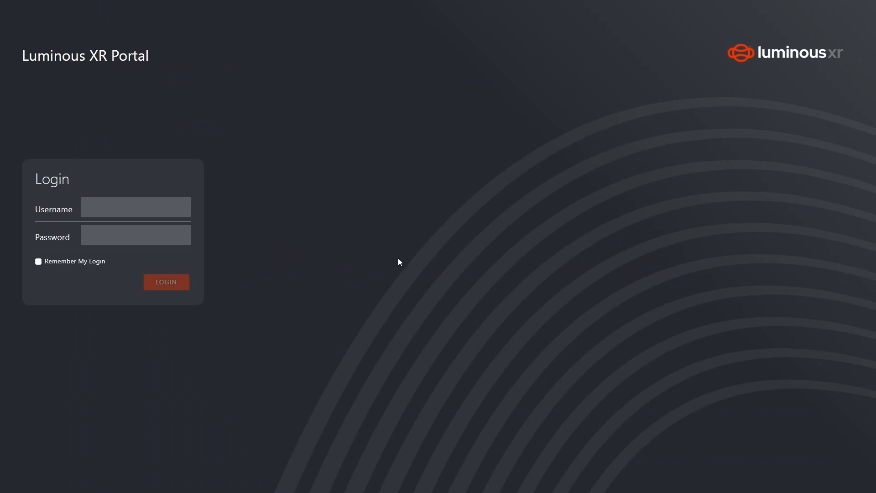